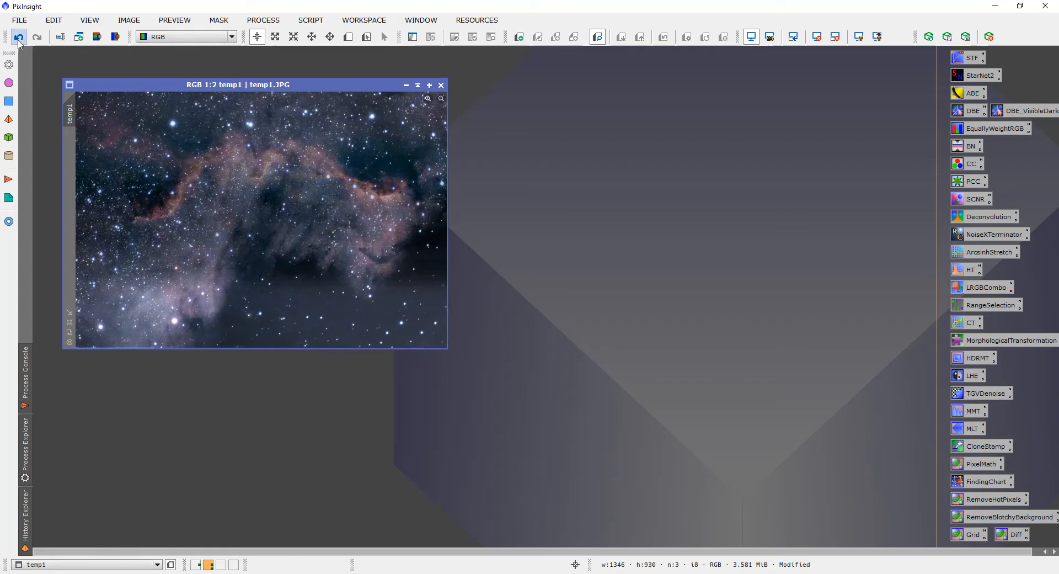
Define a preview over the dark lower-right area of temp1 and extract it as a separate image
{"action": "left_click", "coordinate": [348, 37]}
{"action": "left_click_drag", "start_coordinate": [212, 224], "coordinate": [448, 350]}
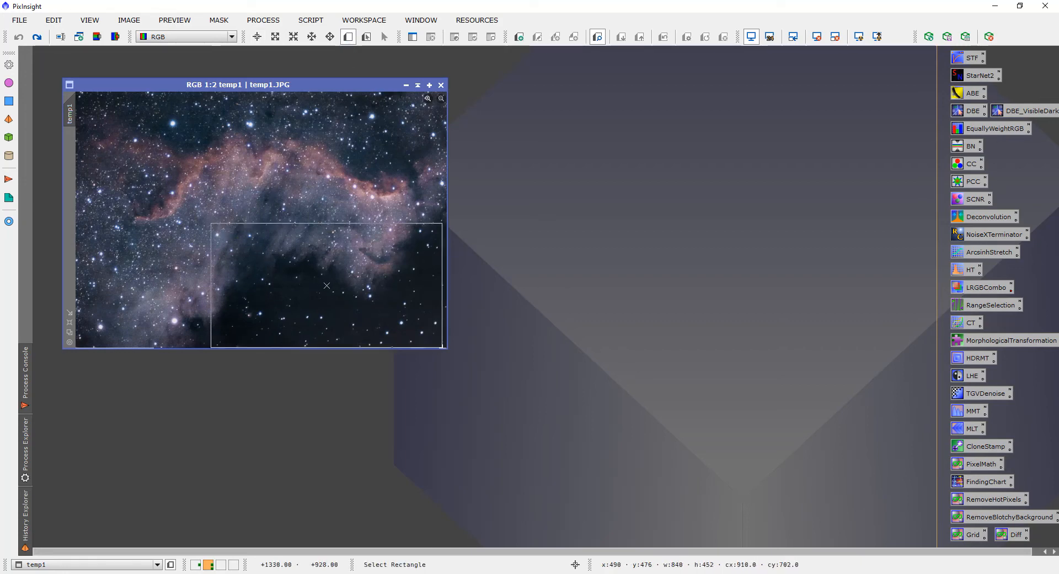
{"action": "left_click", "coordinate": [70, 156]}
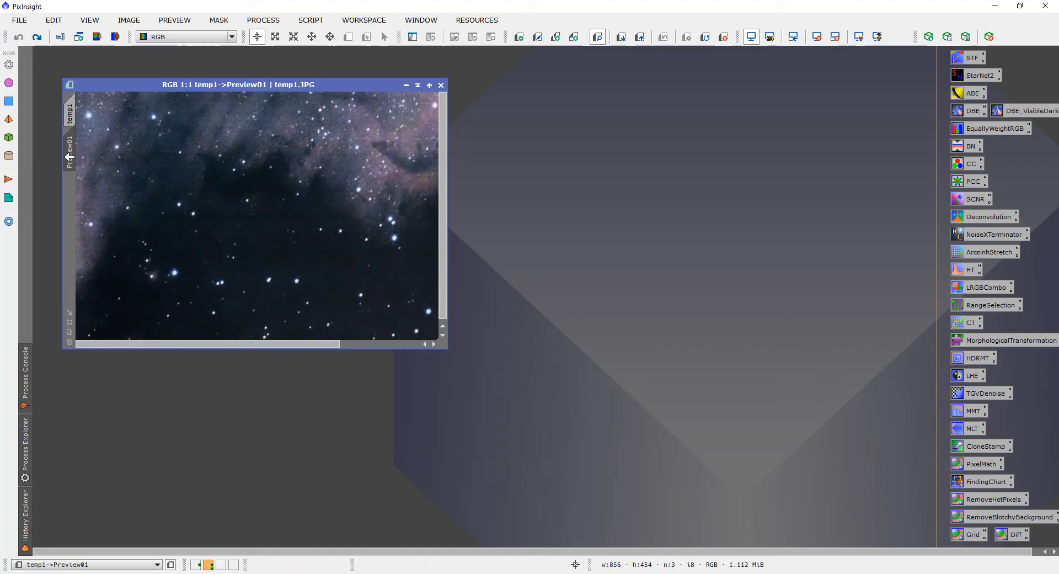
{"action": "left_click_drag", "start_coordinate": [70, 157], "coordinate": [511, 147]}
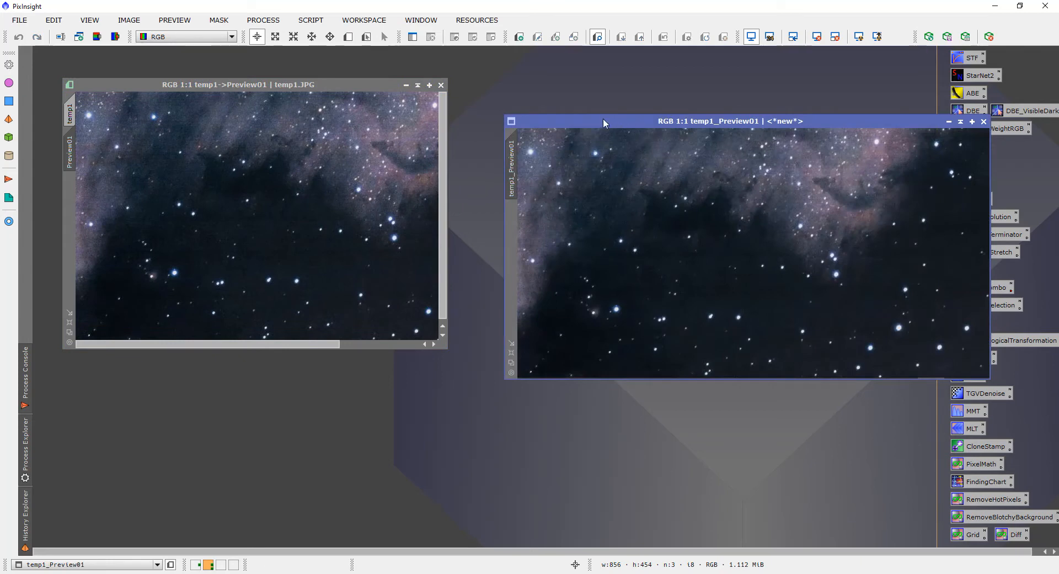
{"action": "left_click_drag", "start_coordinate": [601, 120], "coordinate": [573, 107]}
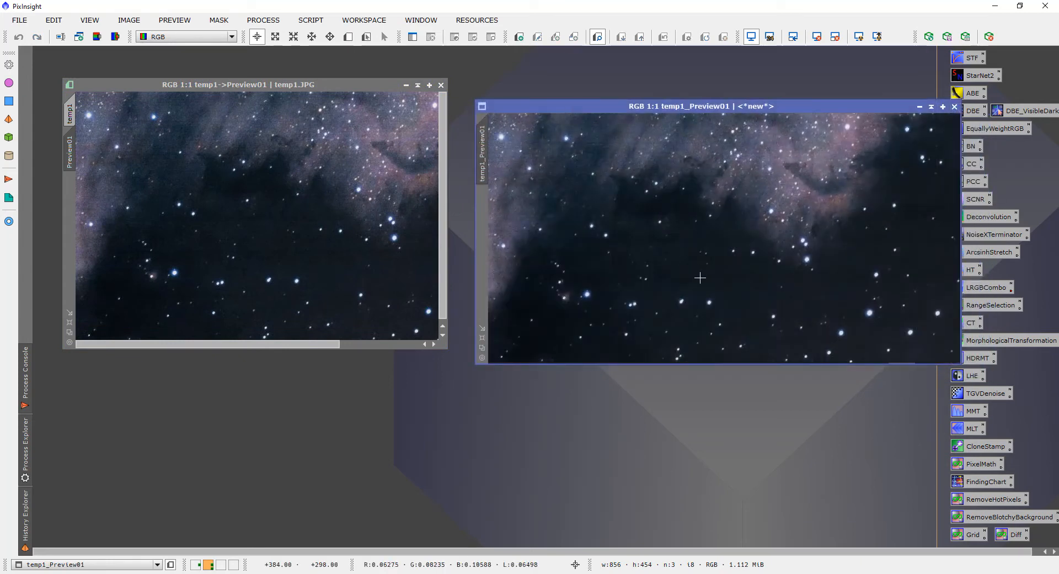
Return temp1 to its main view and arrange it side by side with the extracted preview image
{"action": "mouse_move", "coordinate": [73, 113]}
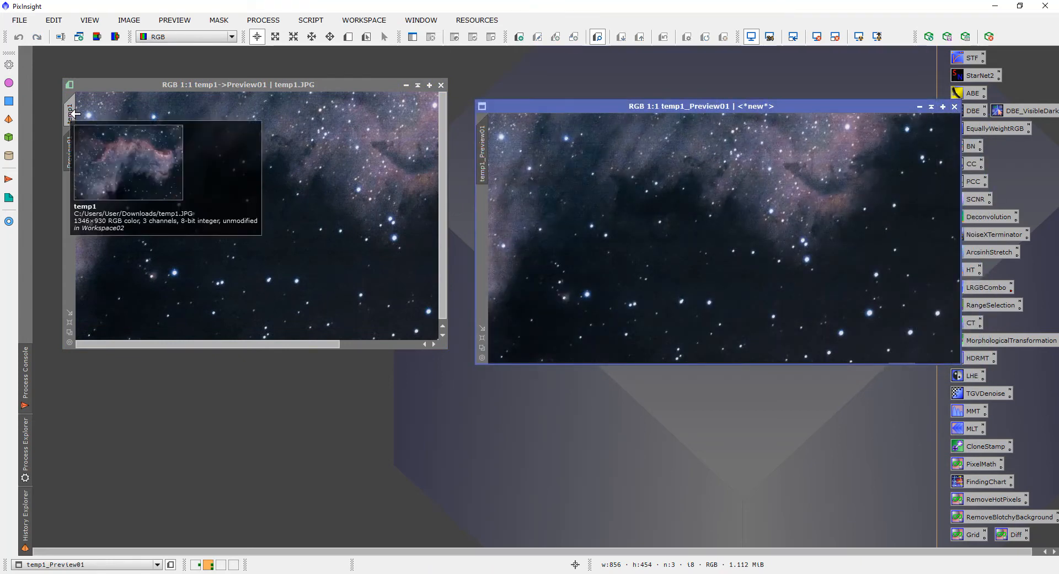
{"action": "left_click", "coordinate": [74, 113]}
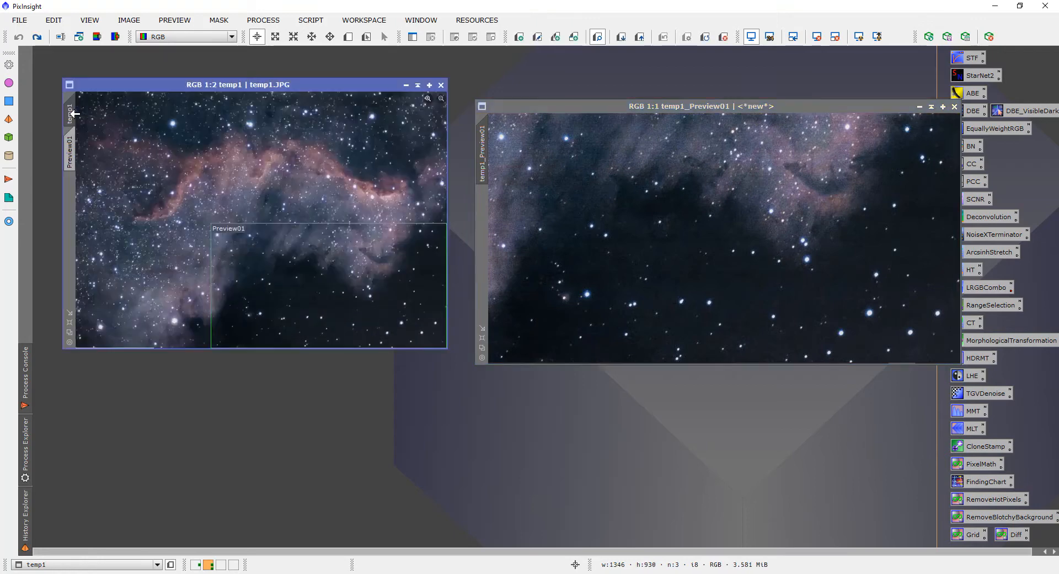
{"action": "left_click_drag", "start_coordinate": [281, 88], "coordinate": [252, 85]}
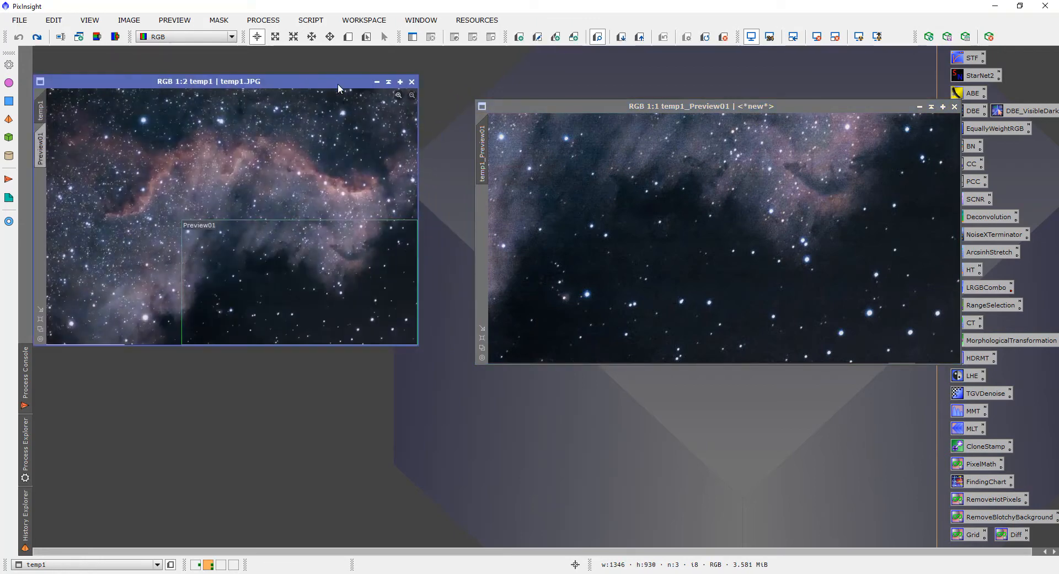
{"action": "left_click_drag", "start_coordinate": [538, 105], "coordinate": [504, 85]}
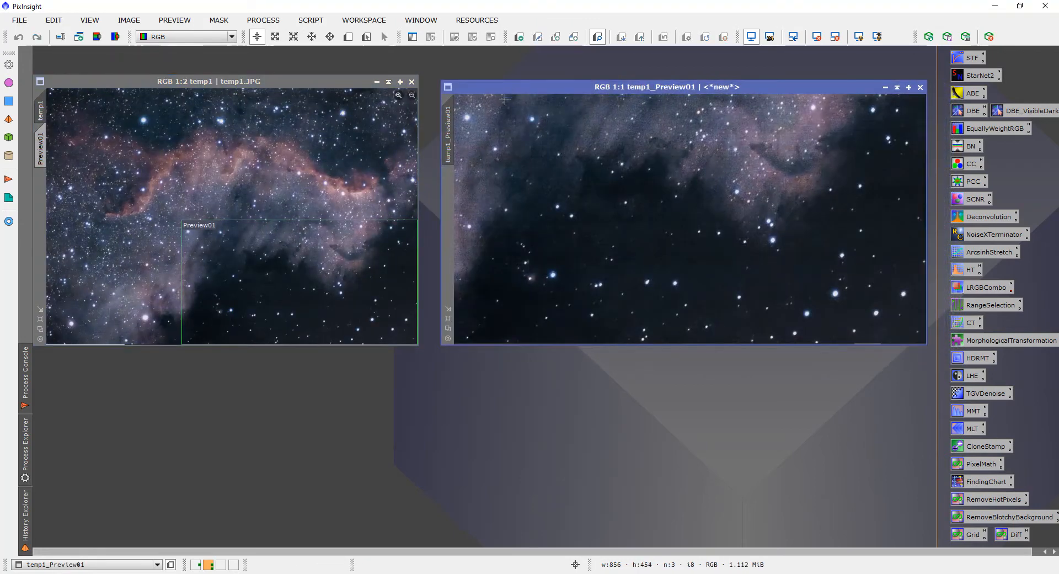
Run the CanonBandingReduction script on the extracted preview image with an Amount of 1.00
{"action": "left_click", "coordinate": [311, 22]}
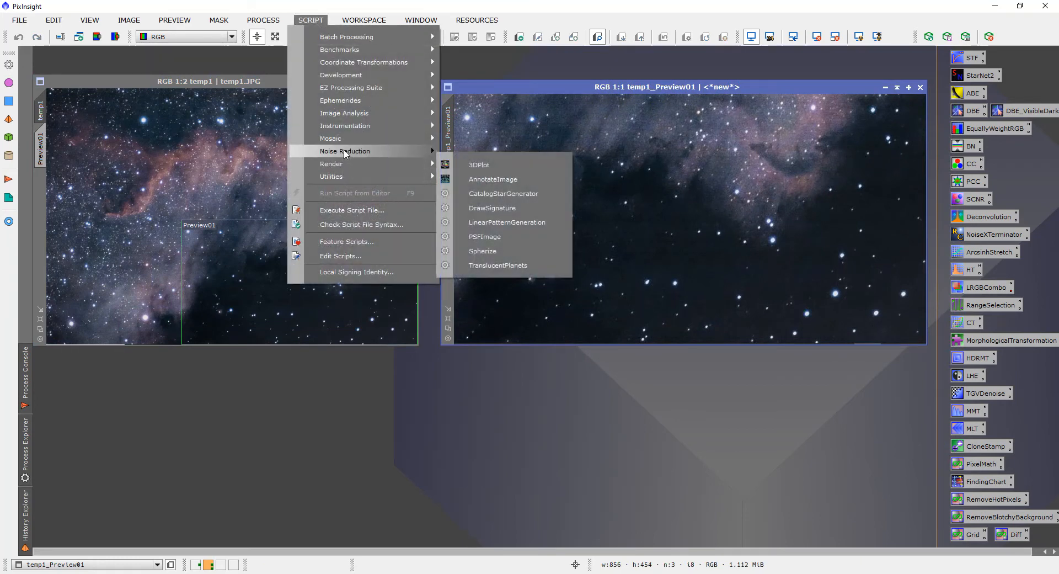
{"action": "mouse_move", "coordinate": [331, 176]}
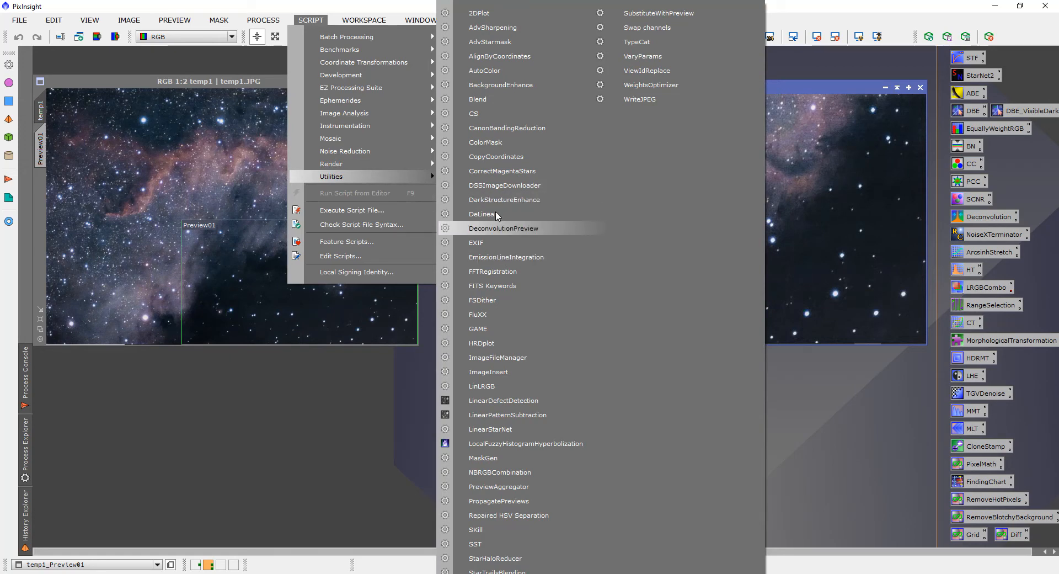
{"action": "left_click", "coordinate": [499, 128]}
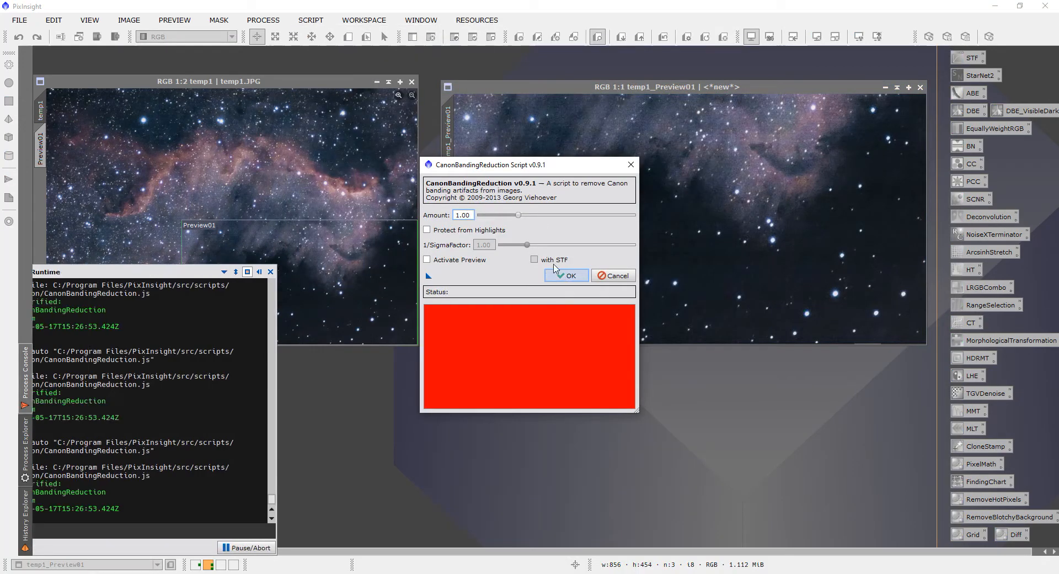
{"action": "left_click", "coordinate": [571, 278]}
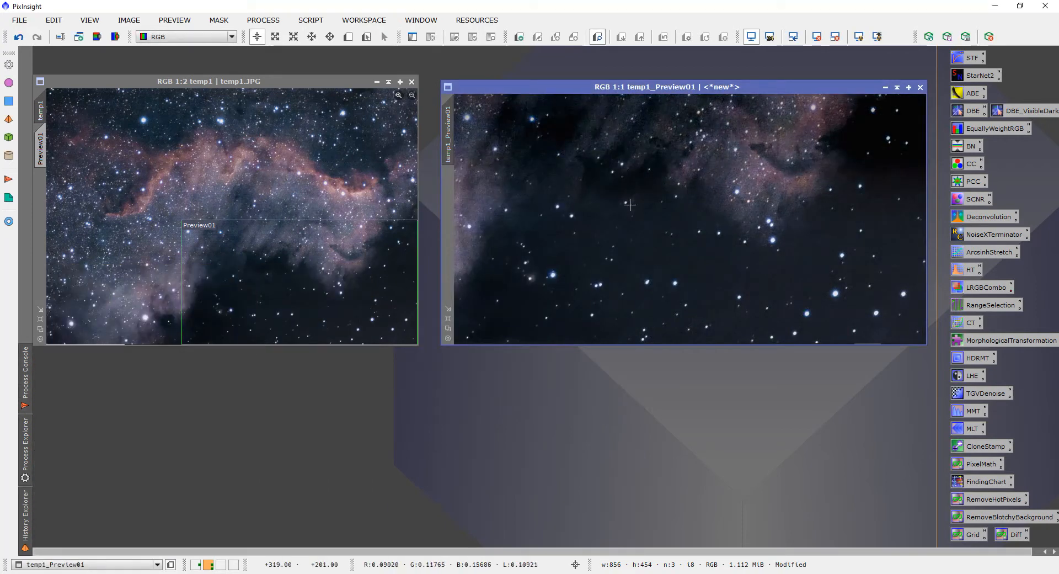
Run the CanonBandingReduction script on the full temp1 image with its default settings
{"action": "left_click", "coordinate": [322, 80]}
{"action": "left_click", "coordinate": [311, 20]}
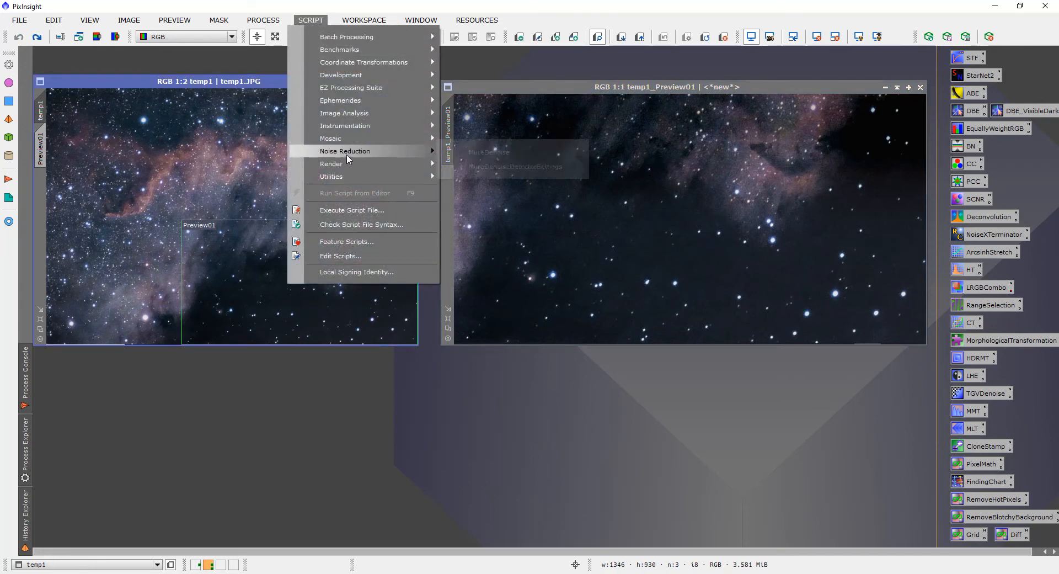
{"action": "mouse_move", "coordinate": [337, 178]}
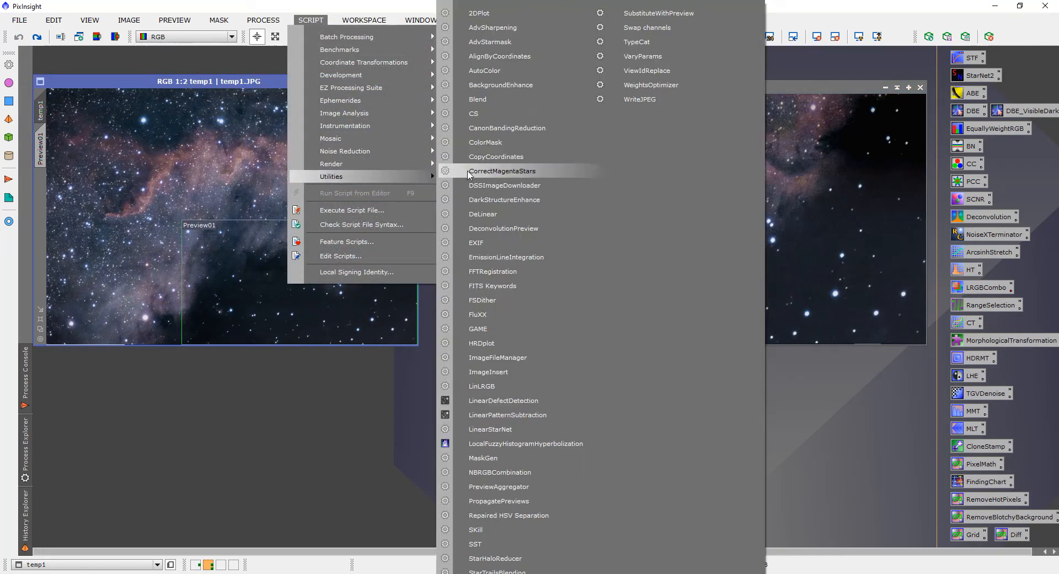
{"action": "left_click", "coordinate": [487, 128]}
{"action": "left_click", "coordinate": [558, 275]}
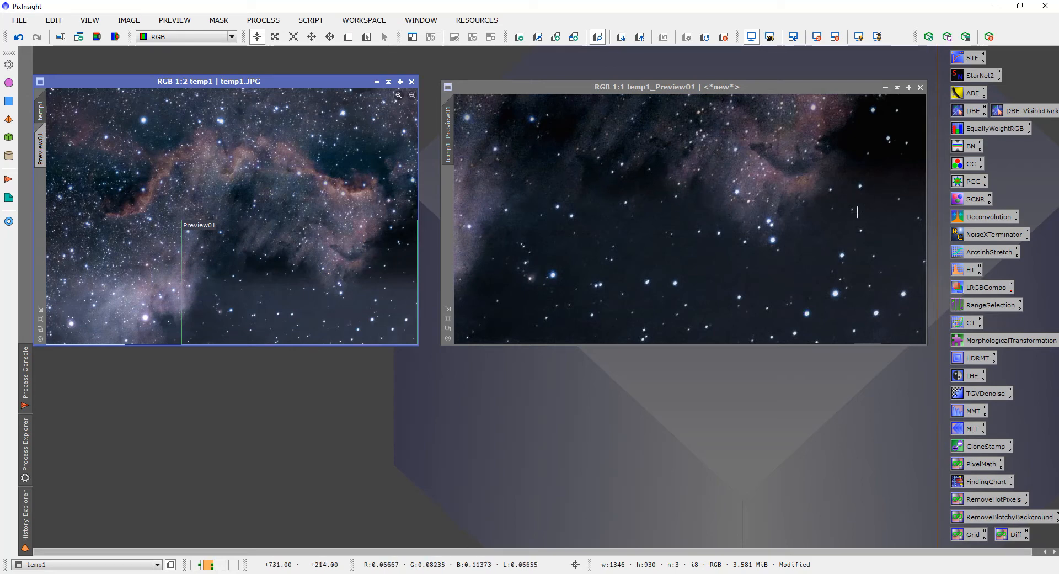
Undo the banding reduction on the extracted image and reopen CanonBandingReduction for it with an activated, enlarged preview
{"action": "left_click", "coordinate": [631, 224]}
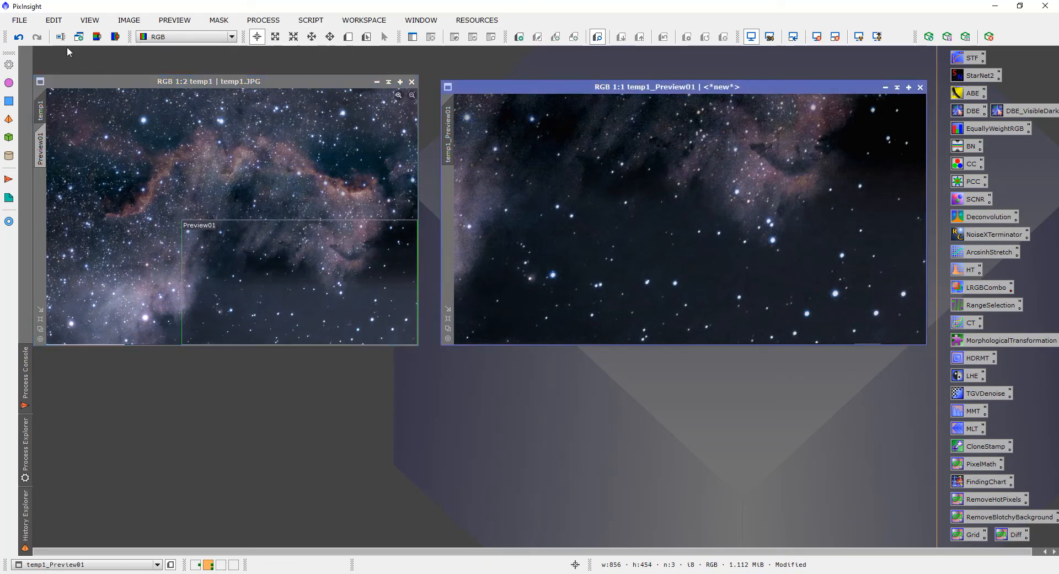
{"action": "left_click", "coordinate": [19, 37]}
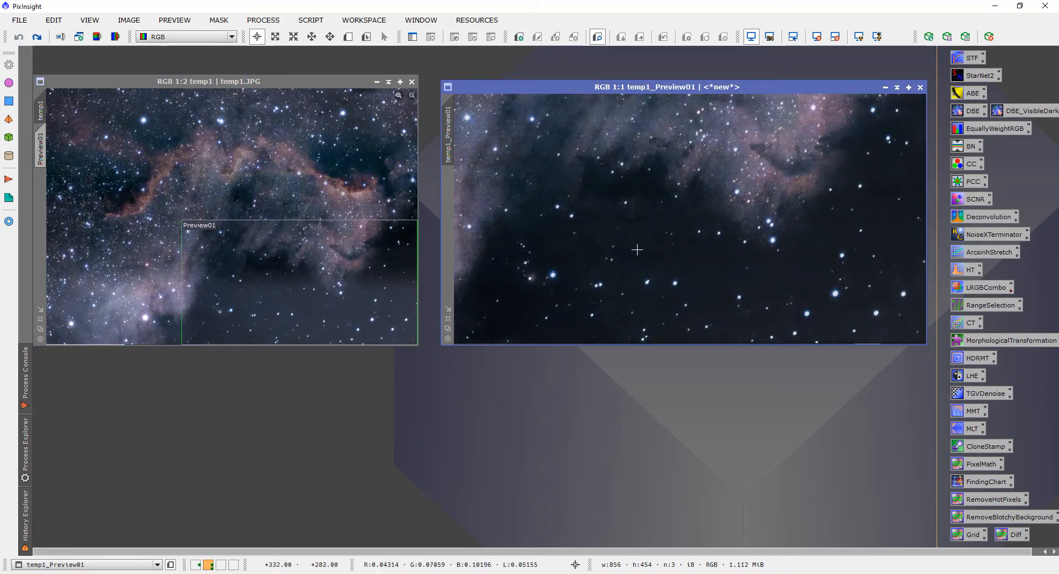
{"action": "left_click", "coordinate": [310, 24]}
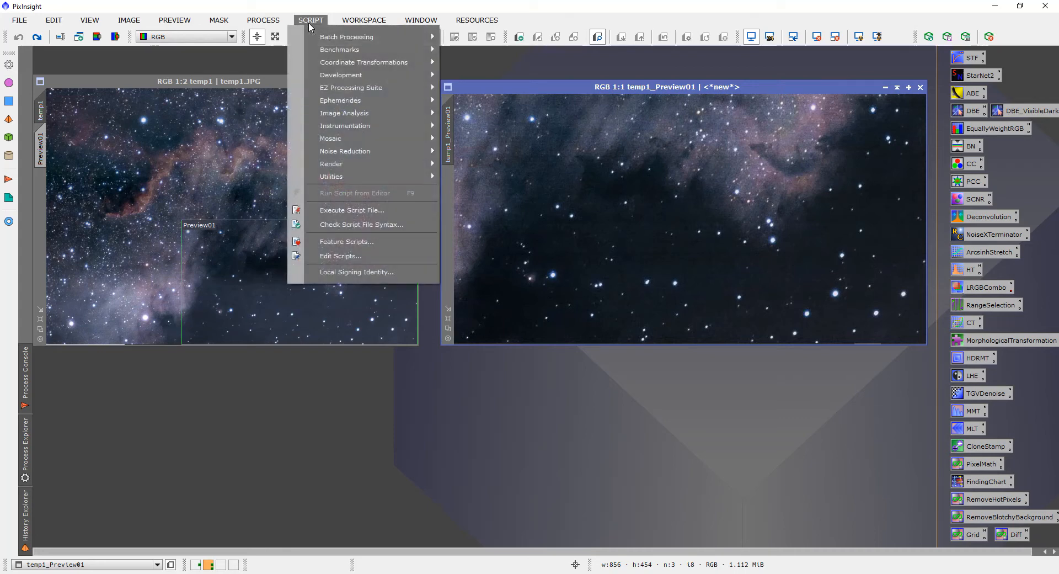
{"action": "mouse_move", "coordinate": [334, 178]}
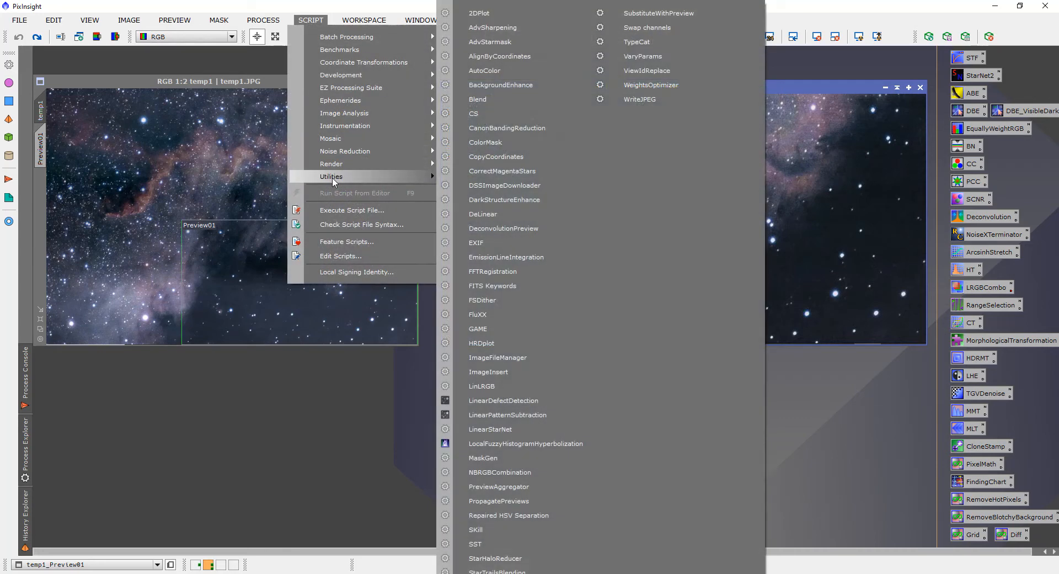
{"action": "left_click", "coordinate": [515, 131]}
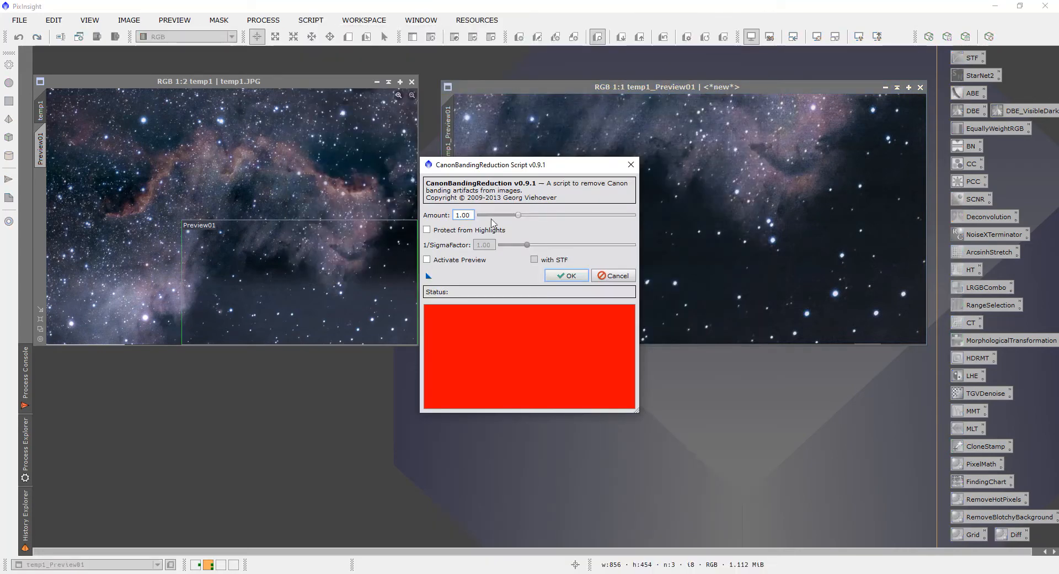
{"action": "left_click", "coordinate": [428, 259]}
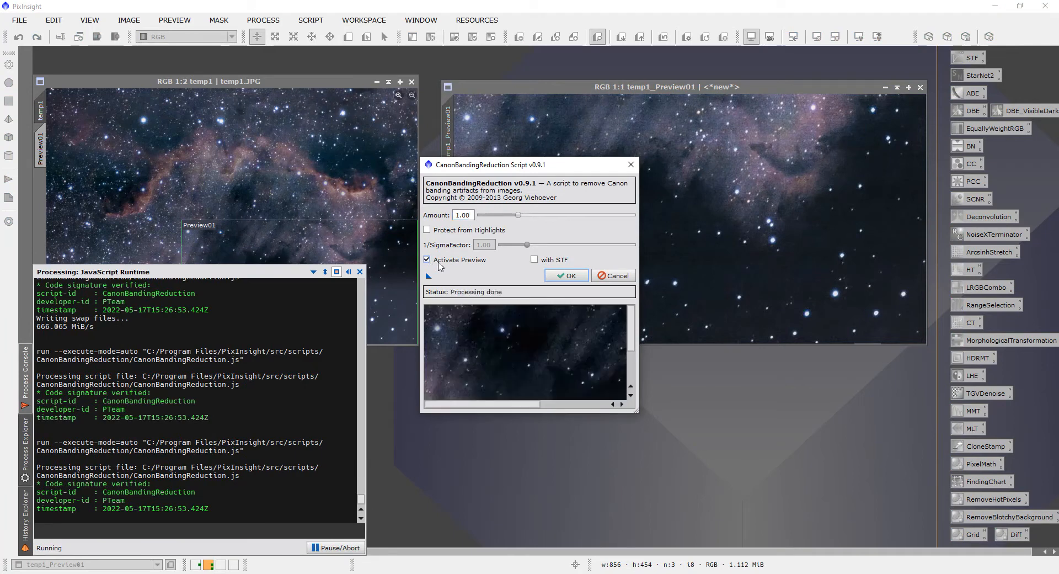
{"action": "left_click_drag", "start_coordinate": [478, 170], "coordinate": [251, 45]}
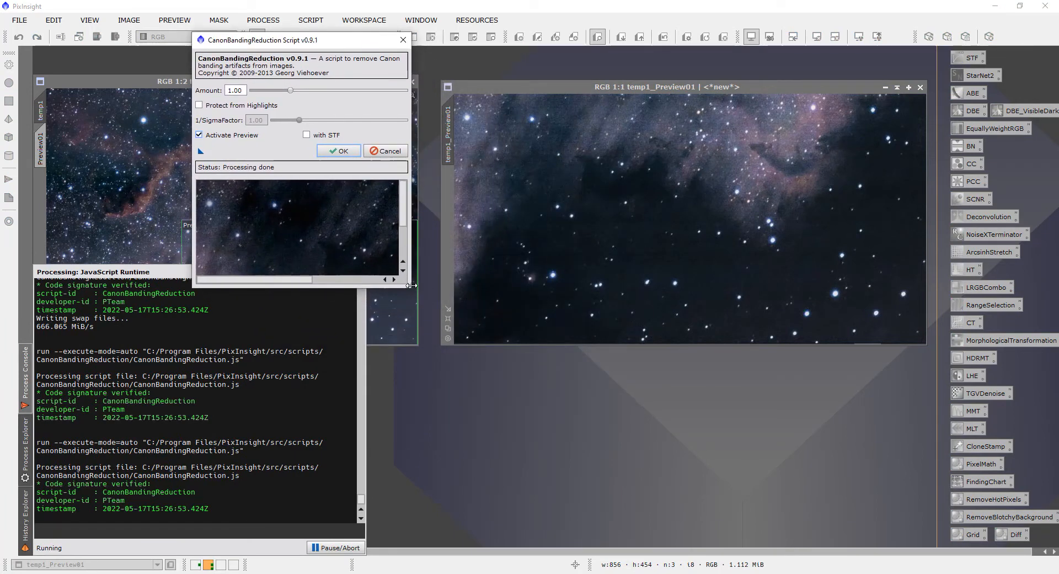
{"action": "left_click_drag", "start_coordinate": [412, 285], "coordinate": [695, 438]}
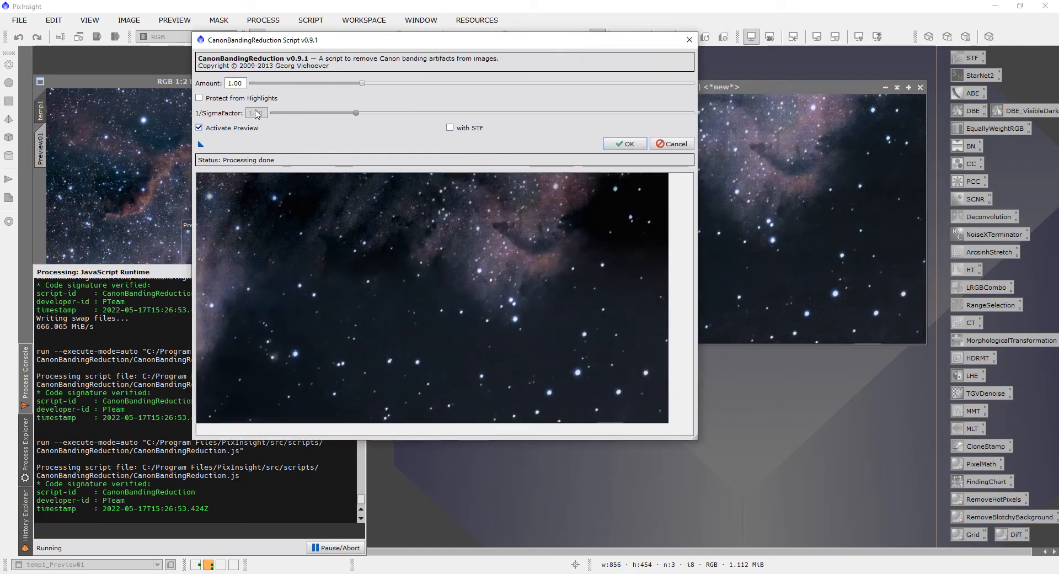
Test different banding reduction strengths in the preview and apply an Amount of 0.40 to the extracted image
{"action": "left_click_drag", "start_coordinate": [362, 84], "coordinate": [643, 92]}
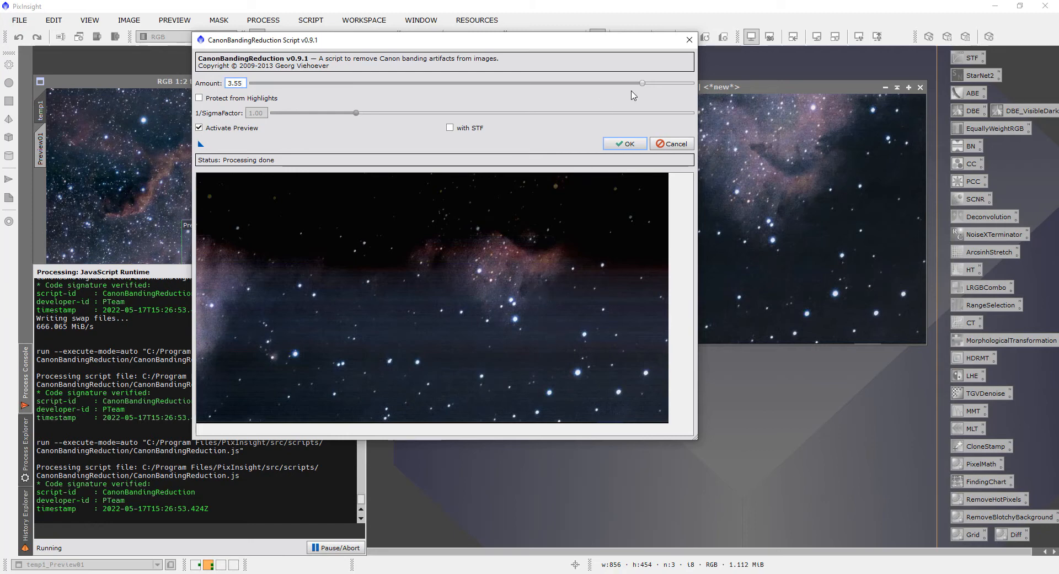
{"action": "left_click_drag", "start_coordinate": [642, 83], "coordinate": [253, 83]}
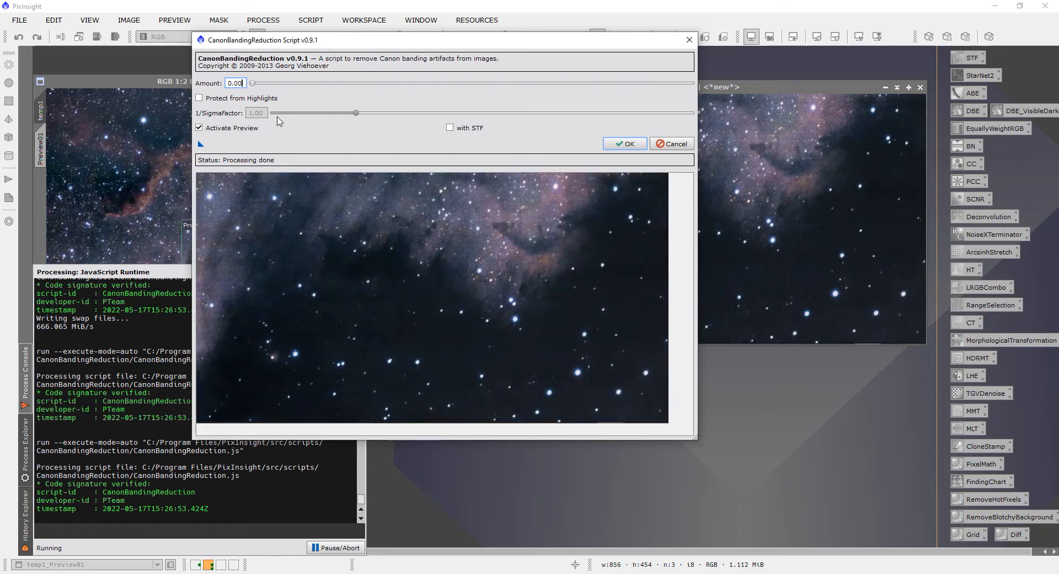
{"action": "left_click_drag", "start_coordinate": [253, 84], "coordinate": [321, 94]}
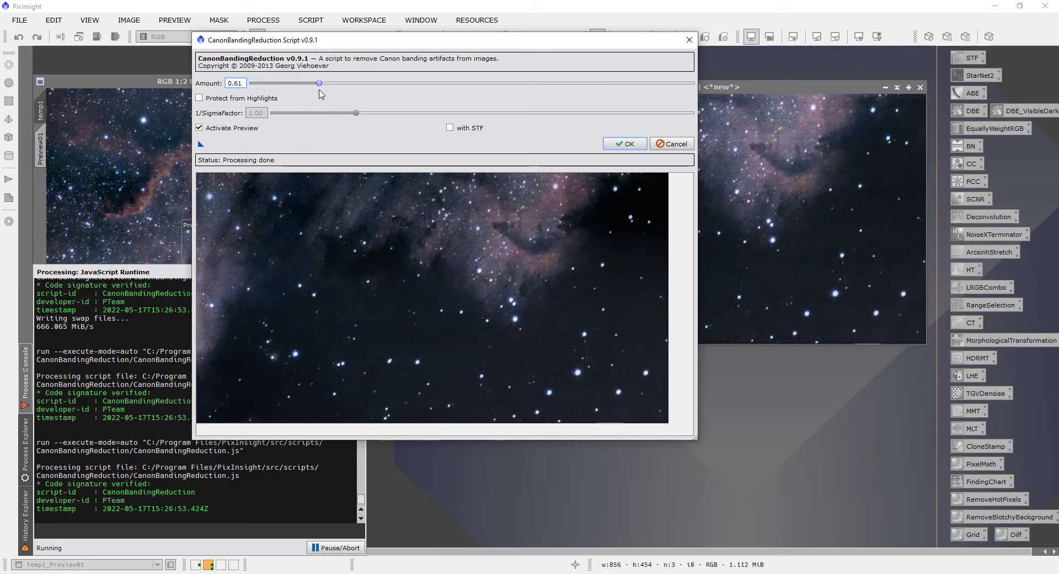
{"action": "left_click_drag", "start_coordinate": [319, 90], "coordinate": [315, 90]}
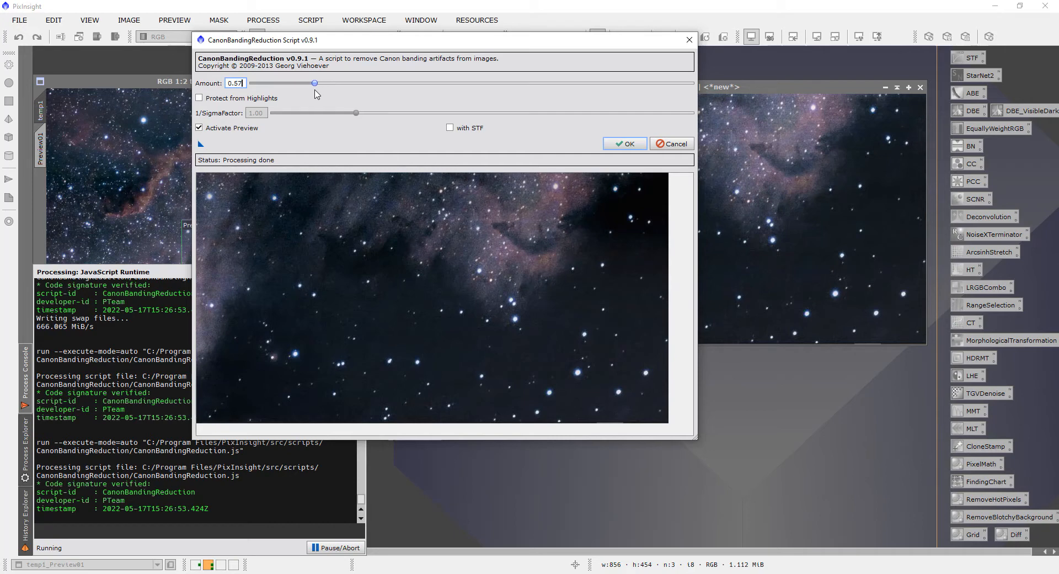
{"action": "left_click_drag", "start_coordinate": [317, 89], "coordinate": [295, 91]}
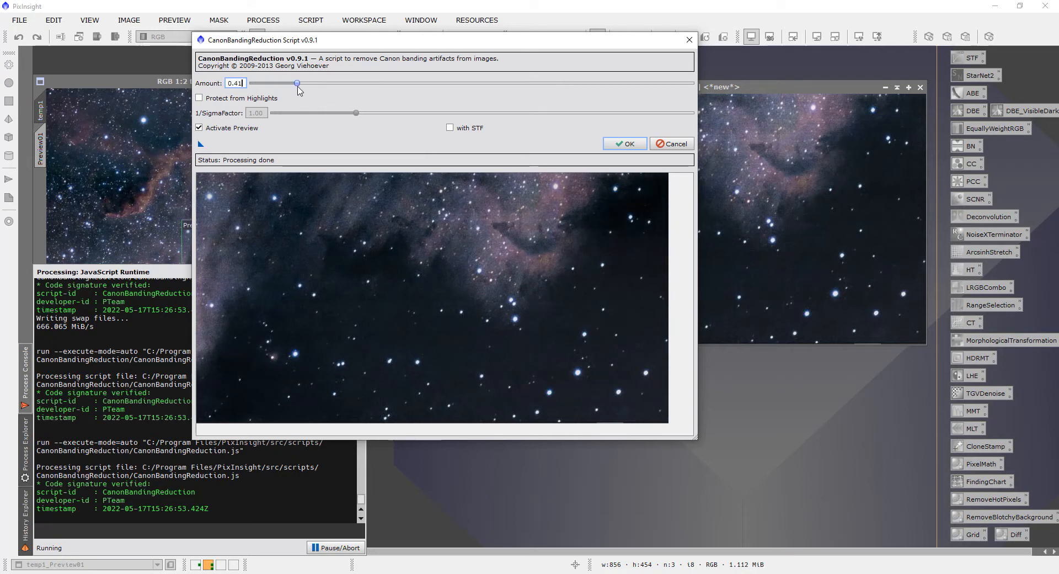
{"action": "left_click_drag", "start_coordinate": [297, 87], "coordinate": [297, 87]}
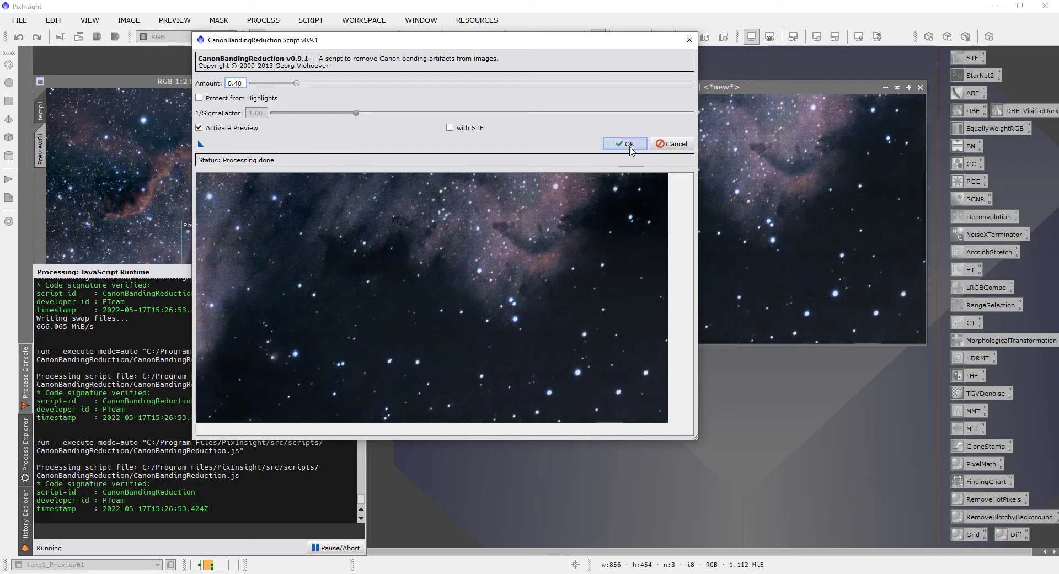
{"action": "left_click", "coordinate": [628, 143]}
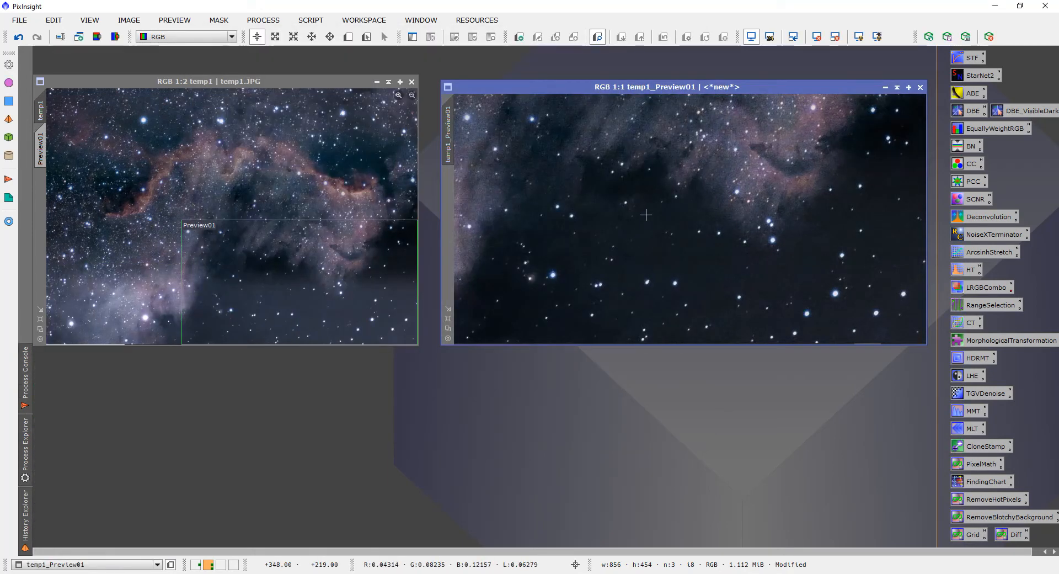
Undo the banding reduction on the full temp1 image and rerun CanonBandingReduction on it with an Amount of 0.40
{"action": "left_click", "coordinate": [108, 159]}
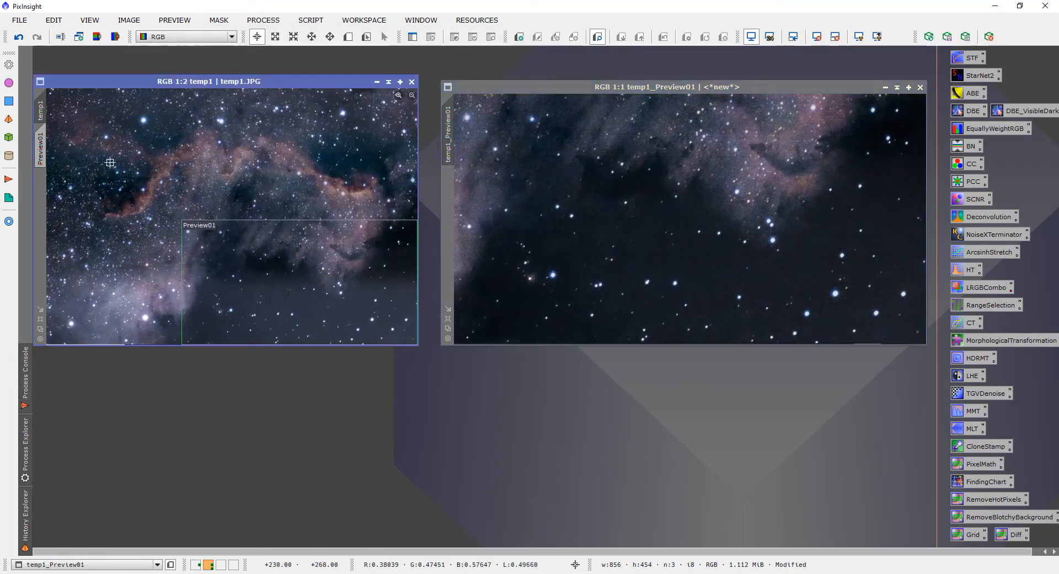
{"action": "left_click", "coordinate": [20, 40]}
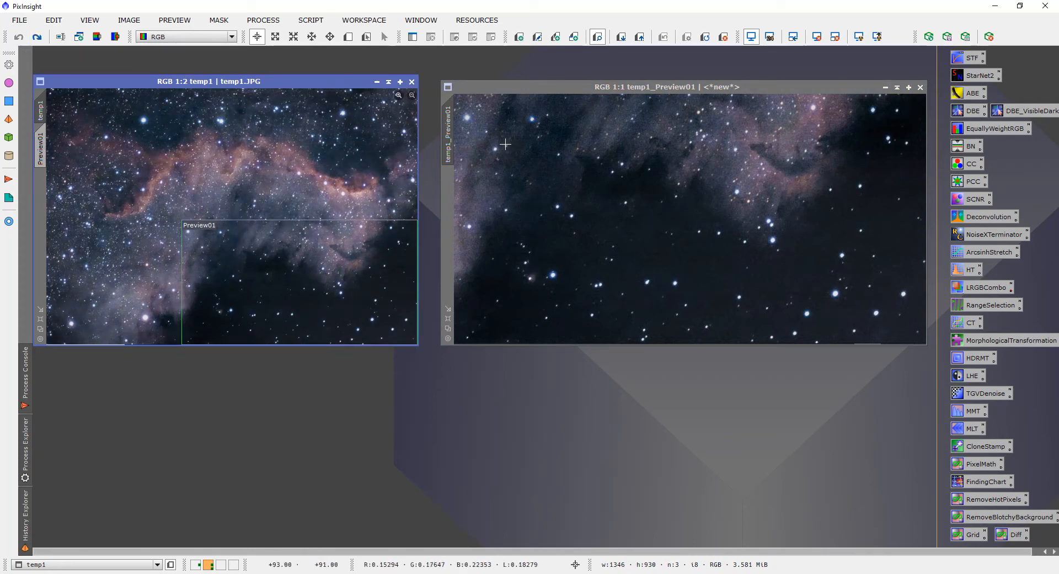
{"action": "left_click", "coordinate": [309, 22]}
{"action": "mouse_move", "coordinate": [386, 176]}
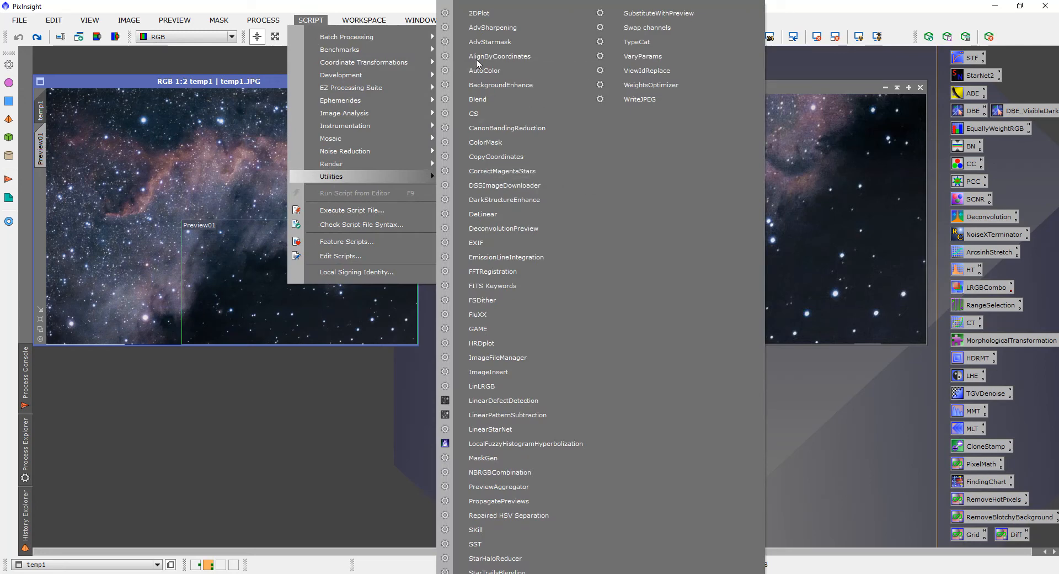
{"action": "left_click", "coordinate": [506, 128]}
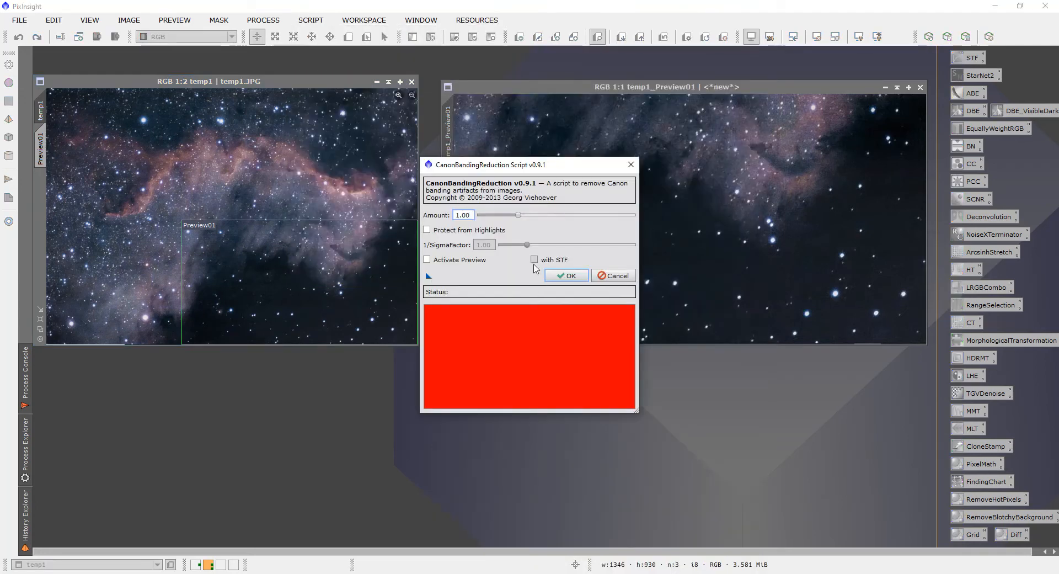
{"action": "left_click_drag", "start_coordinate": [517, 214], "coordinate": [496, 222]}
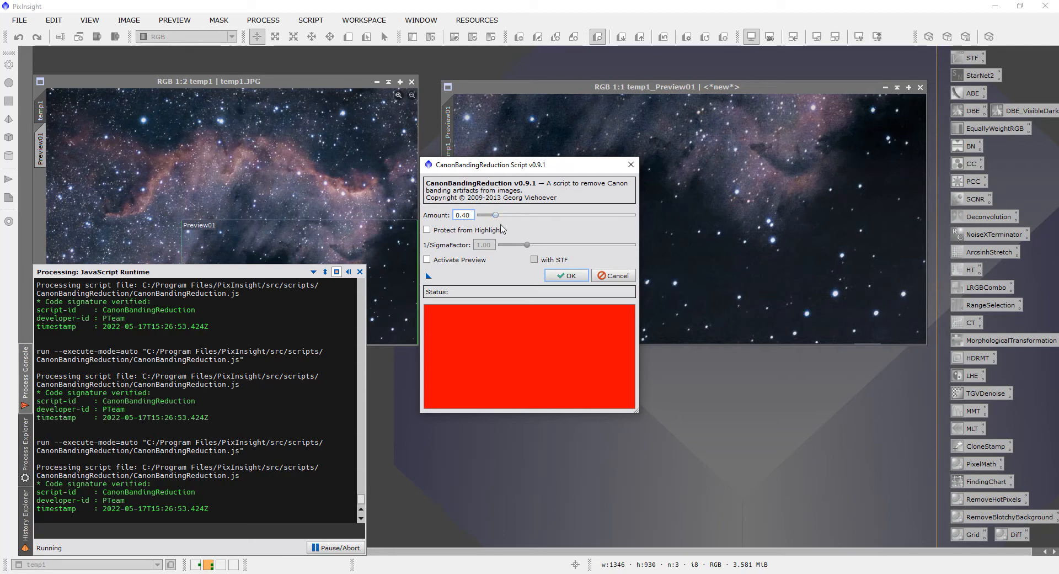
{"action": "left_click", "coordinate": [566, 276]}
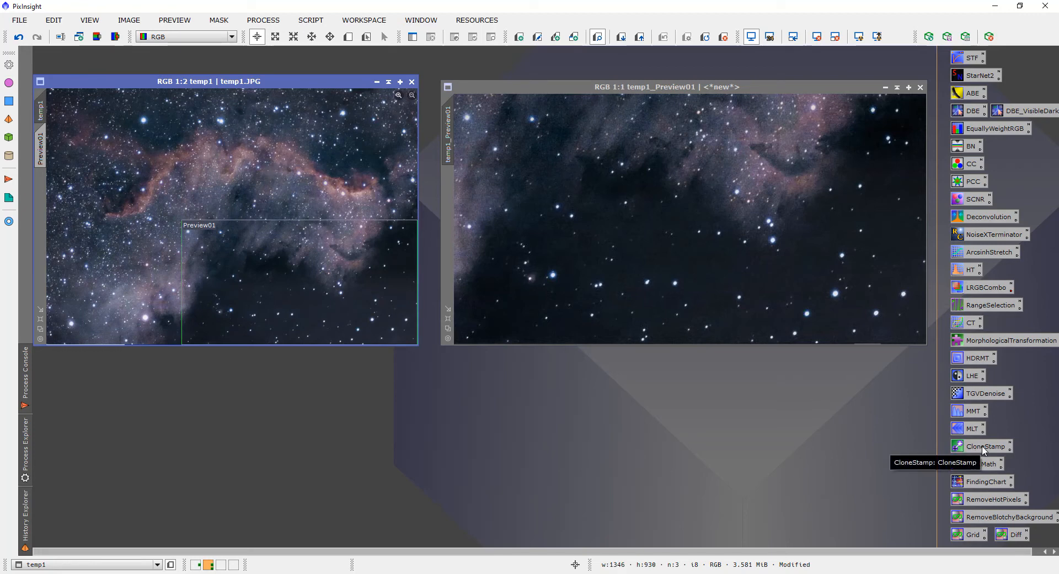
Start the CloneStamp process with the full temp1 image as its target view
{"action": "left_click", "coordinate": [265, 21]}
{"action": "mouse_move", "coordinate": [348, 12]}
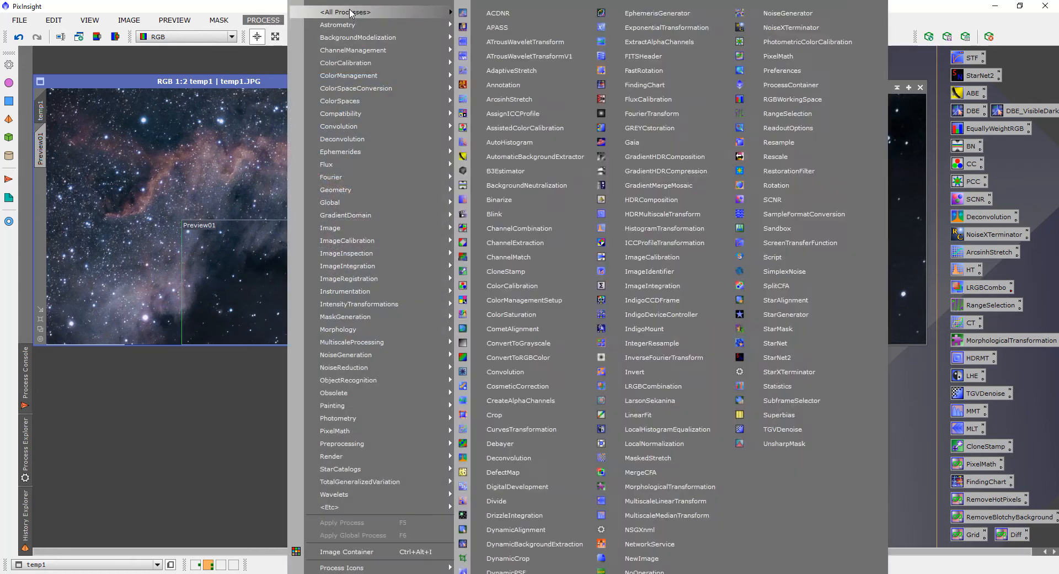
{"action": "left_click", "coordinate": [507, 271]}
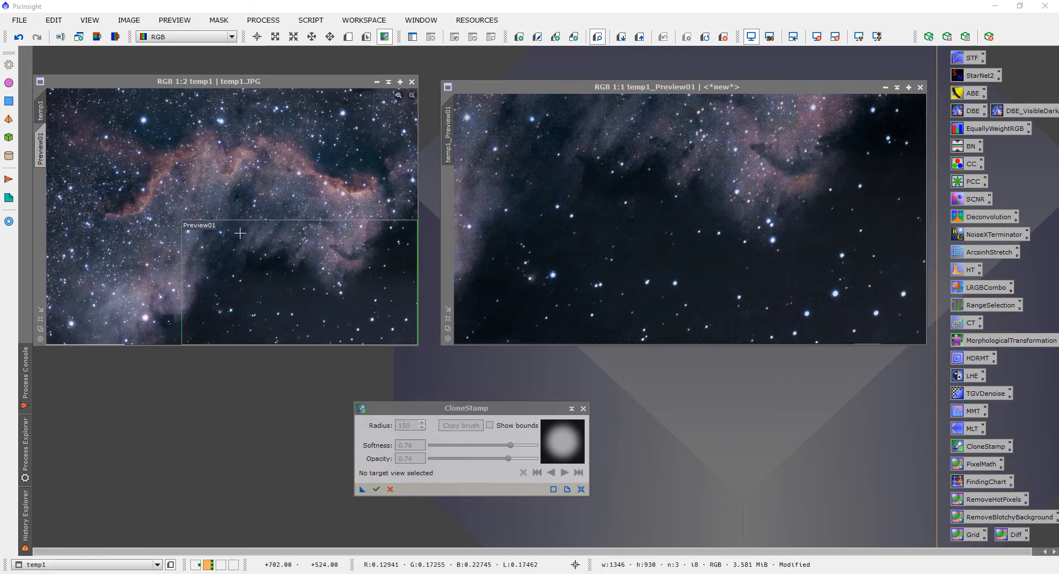
{"action": "left_click", "coordinate": [236, 208]}
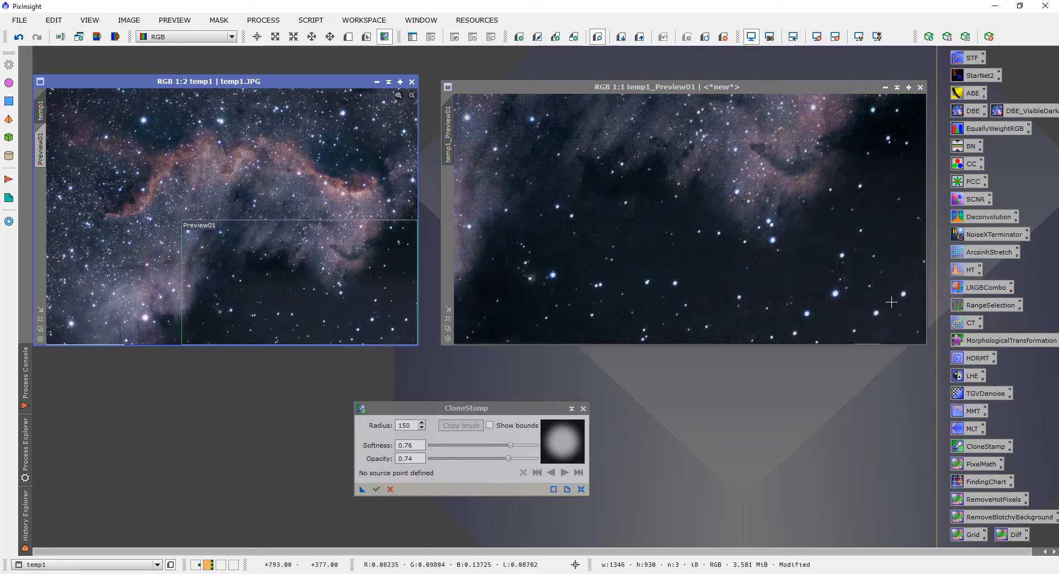
Align the clone at 4:1 zoom, using the same faint lower-right star as source in temp1_Preview01 and target in temp1
{"action": "scroll", "coordinate": [901, 325], "scroll_direction": "up", "scroll_amount": 2}
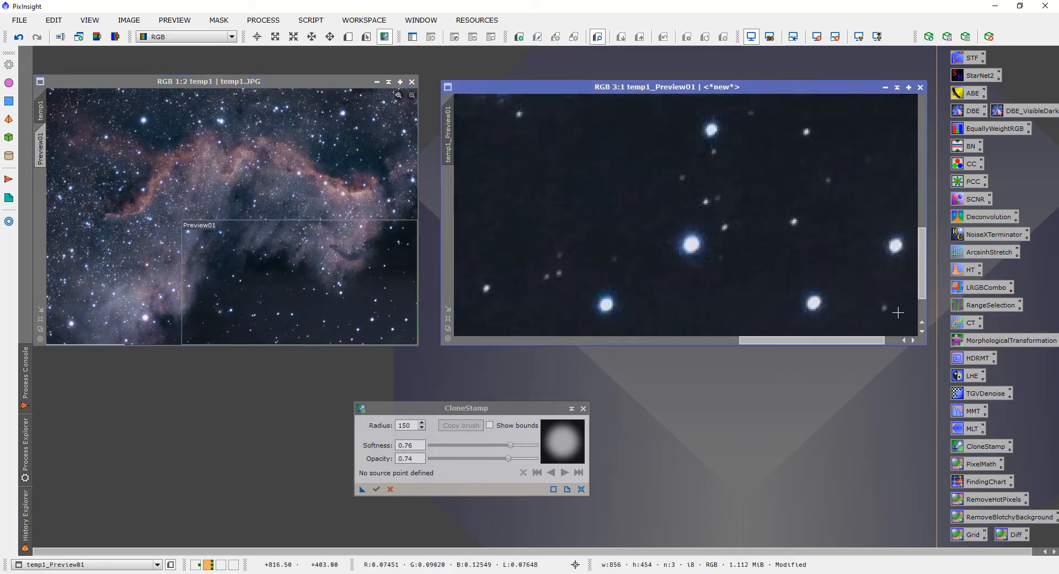
{"action": "scroll", "coordinate": [829, 300], "scroll_direction": "up", "scroll_amount": 1}
{"action": "left_click_drag", "start_coordinate": [811, 284], "coordinate": [718, 250]}
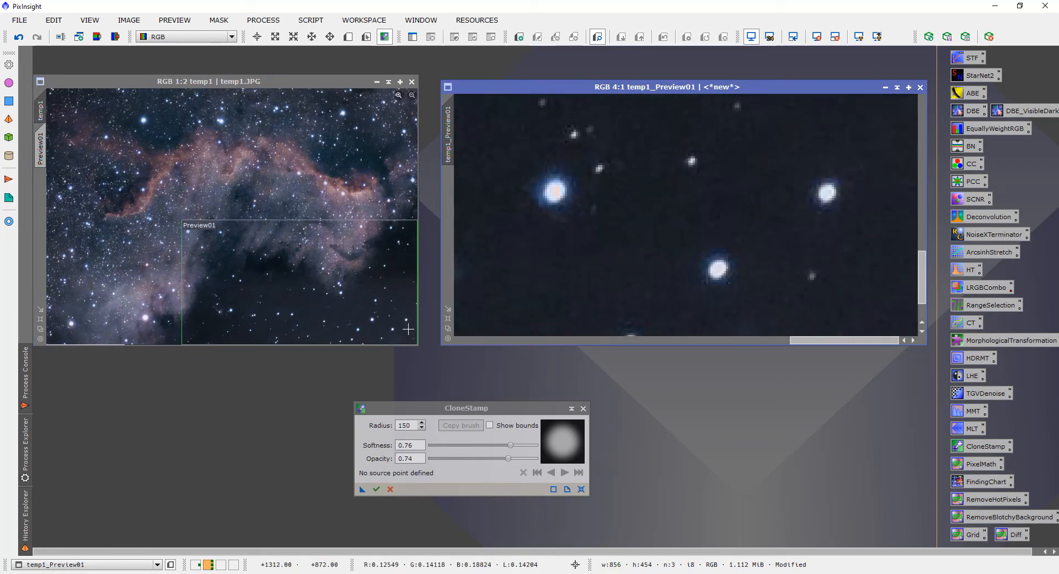
{"action": "scroll", "coordinate": [408, 329], "scroll_direction": "up", "scroll_amount": 2}
{"action": "scroll", "coordinate": [389, 315], "scroll_direction": "up", "scroll_amount": 1}
{"action": "left_click_drag", "start_coordinate": [390, 315], "coordinate": [293, 224]}
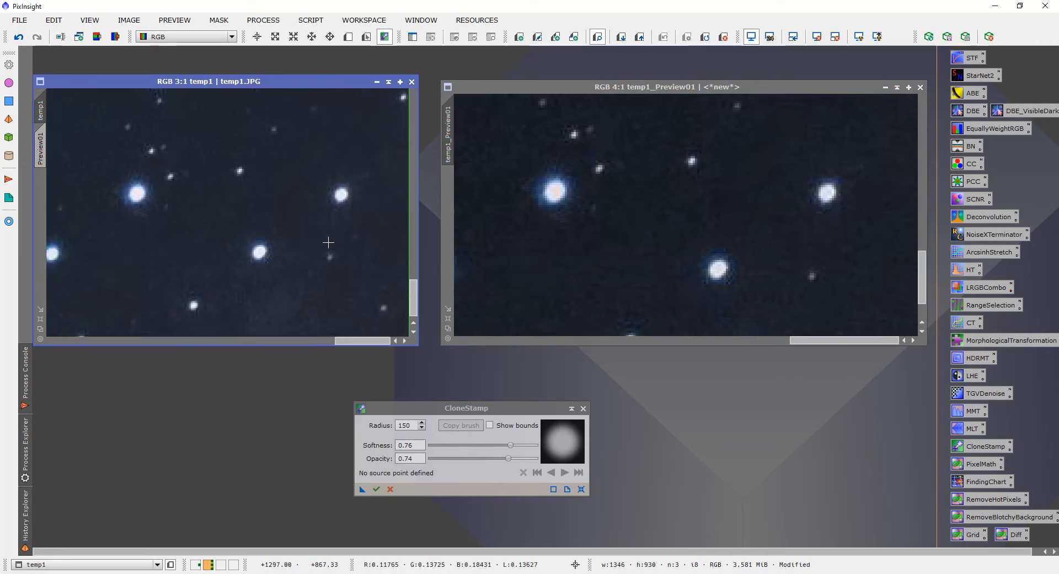
{"action": "scroll", "coordinate": [327, 241], "scroll_direction": "up", "scroll_amount": 1}
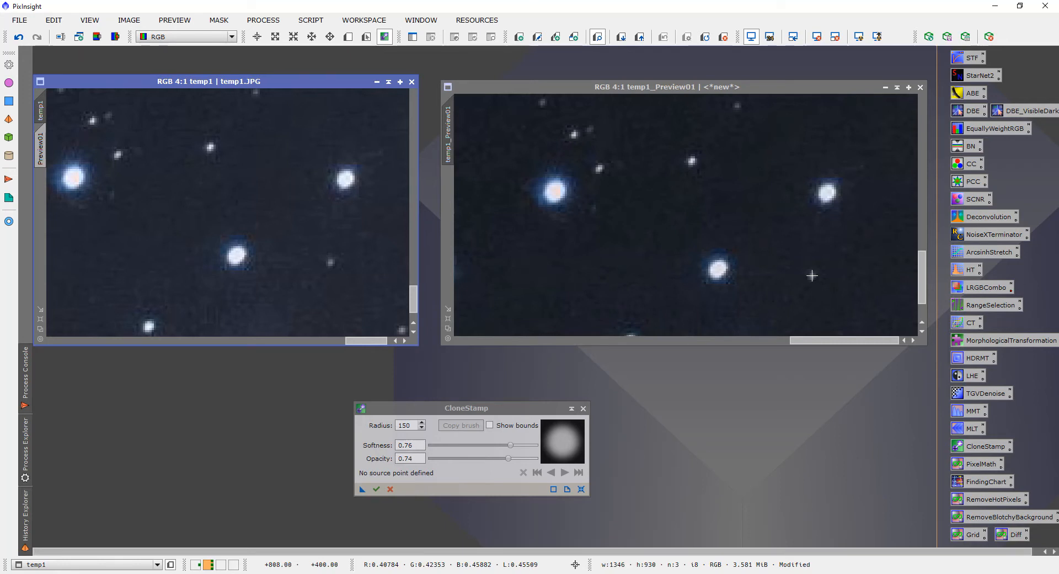
{"action": "left_click", "coordinate": [812, 275], "text": "ctrl"}
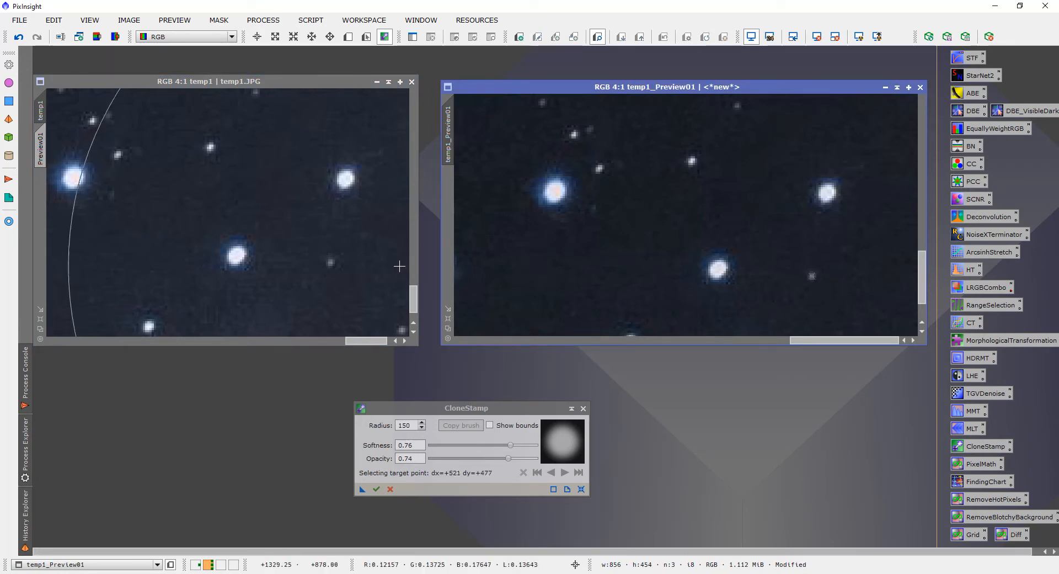
{"action": "left_click", "coordinate": [331, 263]}
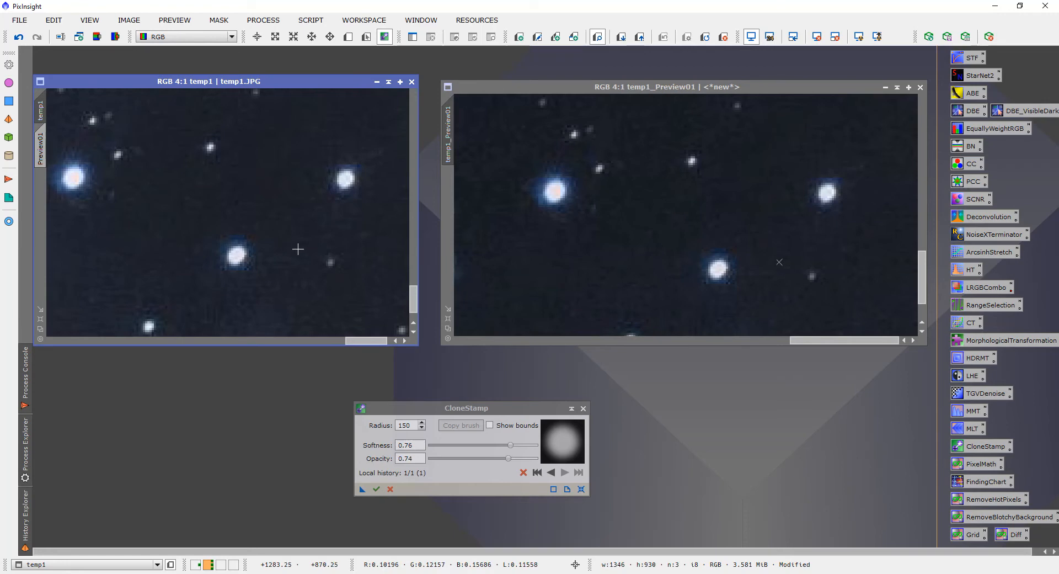
Set the clone brush Softness to 0.74 and Opacity to 0.73
{"action": "scroll", "coordinate": [255, 241], "scroll_direction": "down", "scroll_amount": 2}
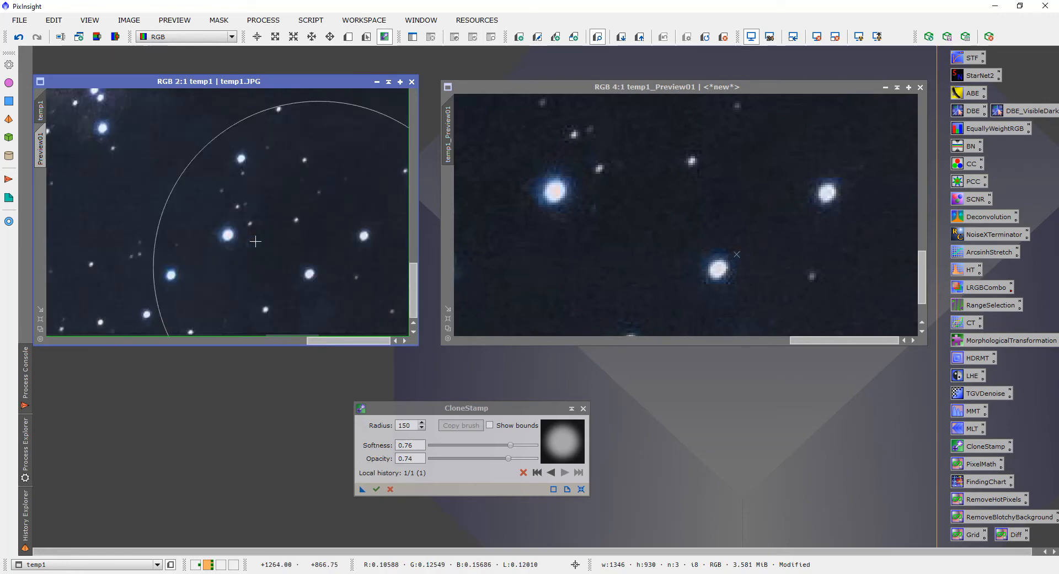
{"action": "scroll", "coordinate": [255, 241], "scroll_direction": "down", "scroll_amount": 1}
{"action": "scroll", "coordinate": [601, 255], "scroll_direction": "down", "scroll_amount": 2}
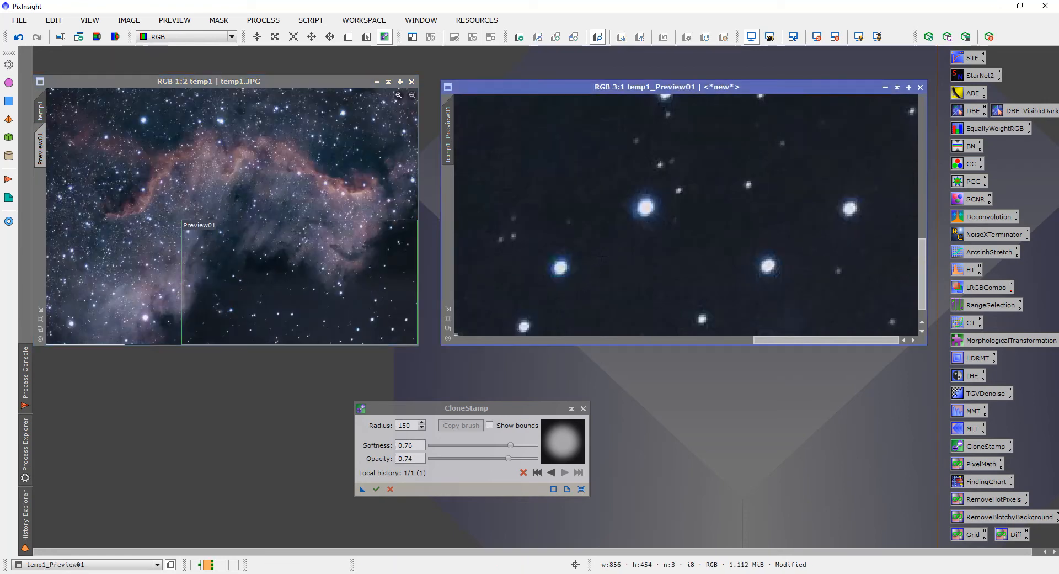
{"action": "scroll", "coordinate": [601, 257], "scroll_direction": "down", "scroll_amount": 1}
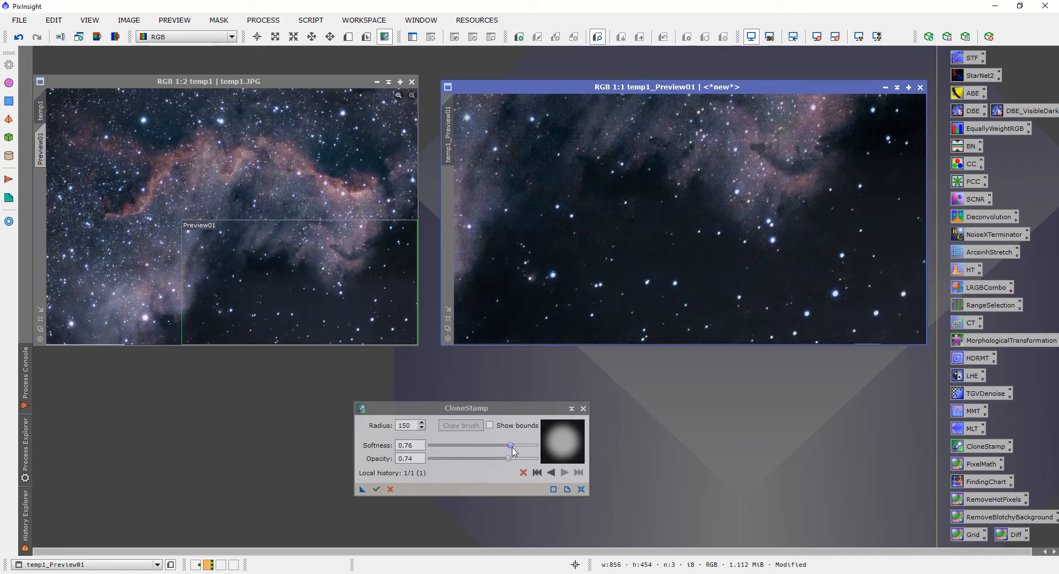
{"action": "mouse_move", "coordinate": [513, 449]}
{"action": "left_mouse_down"}
{"action": "mouse_move", "coordinate": [426, 444]}
{"action": "mouse_move", "coordinate": [546, 445]}
{"action": "mouse_move", "coordinate": [511, 448]}
{"action": "left_mouse_up"}
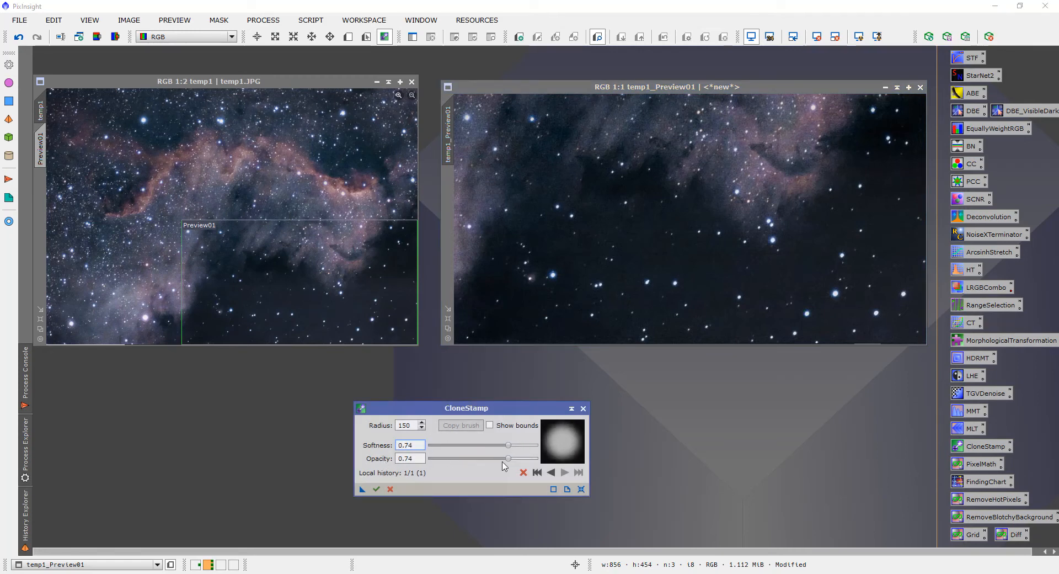
{"action": "mouse_move", "coordinate": [508, 458]}
{"action": "left_mouse_down"}
{"action": "mouse_move", "coordinate": [538, 461]}
{"action": "mouse_move", "coordinate": [430, 459]}
{"action": "mouse_move", "coordinate": [507, 460]}
{"action": "left_mouse_up"}
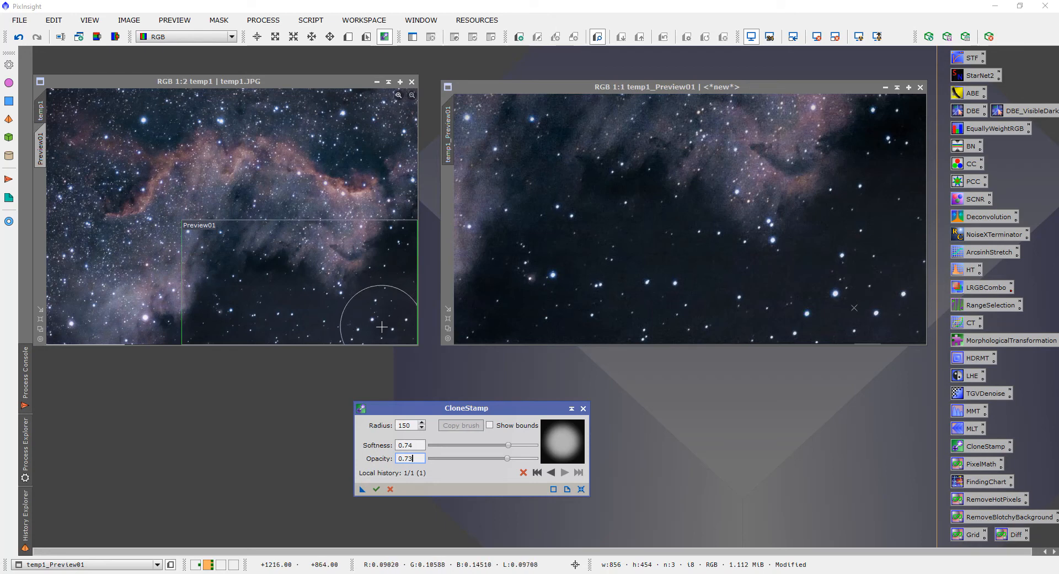
Clone the corrected background over the dark lower-right sky of temp1, apply the strokes and close CloneStamp
{"action": "mouse_move", "coordinate": [406, 330]}
{"action": "left_mouse_down"}
{"action": "mouse_move", "coordinate": [396, 294]}
{"action": "mouse_move", "coordinate": [348, 324]}
{"action": "mouse_move", "coordinate": [349, 296]}
{"action": "mouse_move", "coordinate": [318, 289]}
{"action": "mouse_move", "coordinate": [289, 313]}
{"action": "mouse_move", "coordinate": [374, 287]}
{"action": "mouse_move", "coordinate": [371, 312]}
{"action": "mouse_move", "coordinate": [260, 284]}
{"action": "mouse_move", "coordinate": [229, 326]}
{"action": "left_mouse_up"}
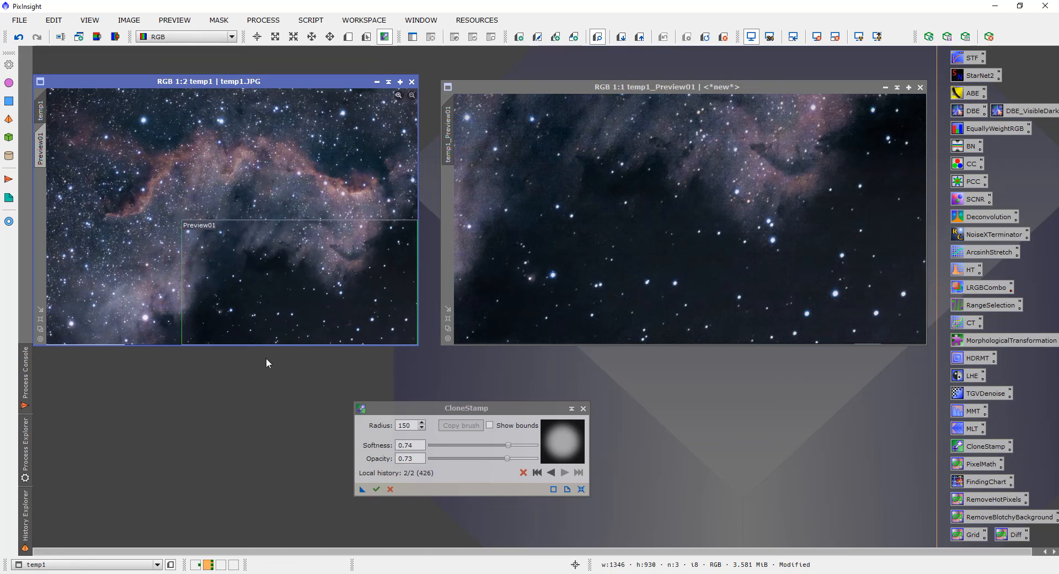
{"action": "mouse_move", "coordinate": [298, 305]}
{"action": "left_mouse_down"}
{"action": "mouse_move", "coordinate": [288, 290]}
{"action": "mouse_move", "coordinate": [370, 302]}
{"action": "mouse_move", "coordinate": [349, 286]}
{"action": "mouse_move", "coordinate": [277, 303]}
{"action": "mouse_move", "coordinate": [383, 322]}
{"action": "mouse_move", "coordinate": [329, 385]}
{"action": "left_mouse_up"}
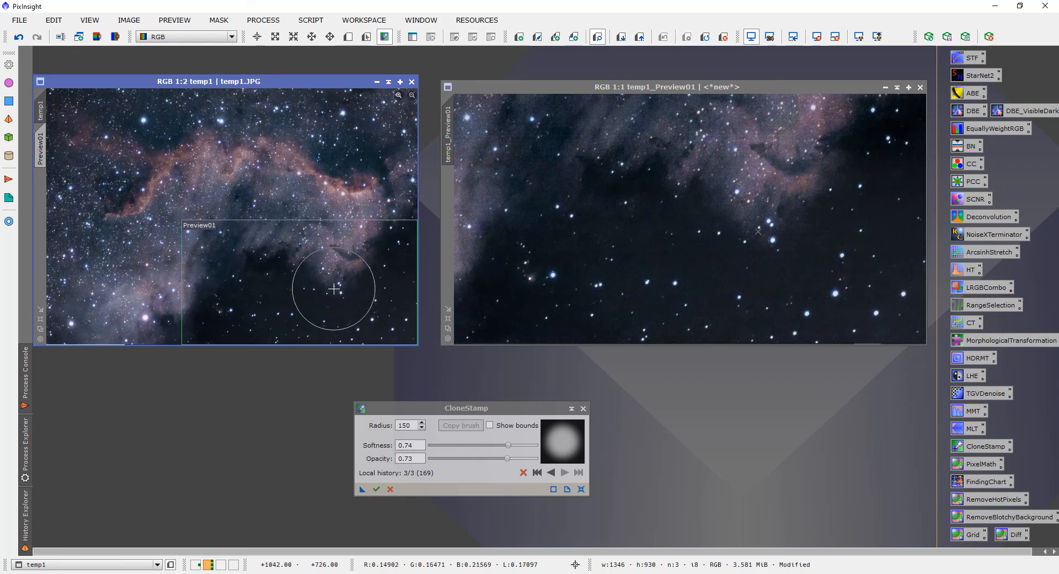
{"action": "left_click", "coordinate": [377, 489]}
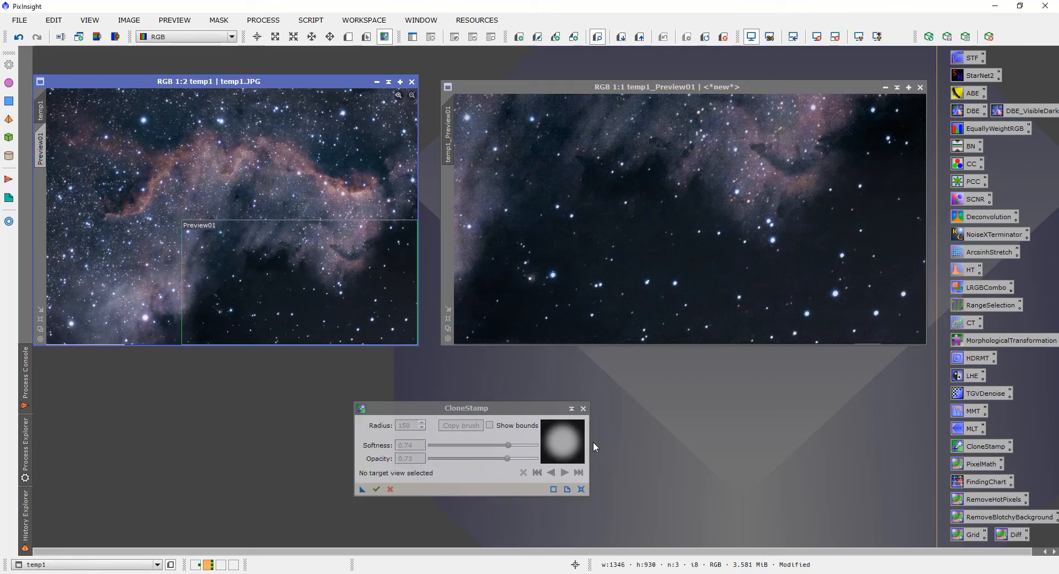
{"action": "left_click", "coordinate": [583, 409]}
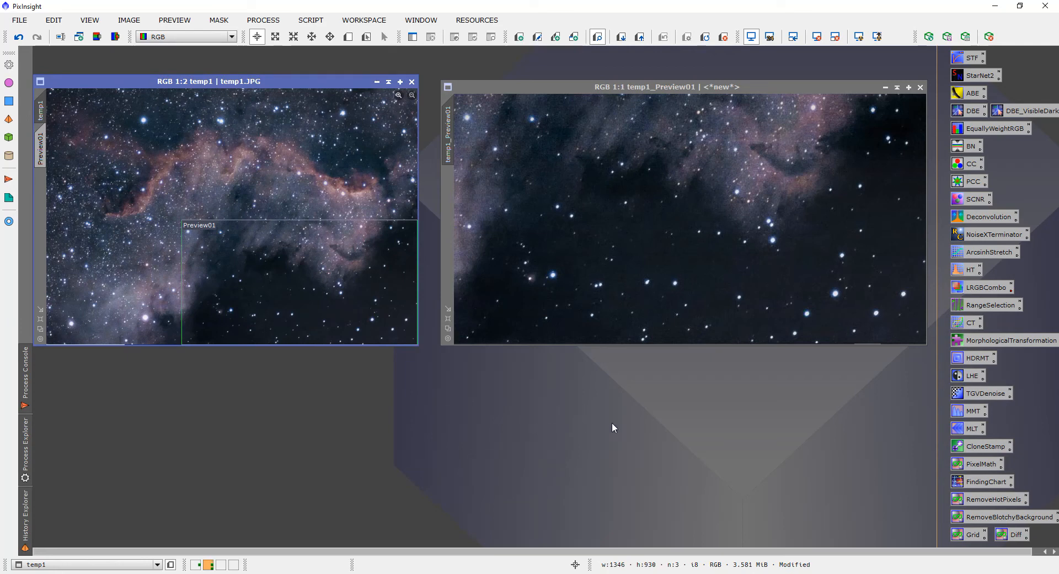
Close the extracted temp1_Preview01 image without saving and delete all previews from temp1
{"action": "left_click", "coordinate": [920, 87]}
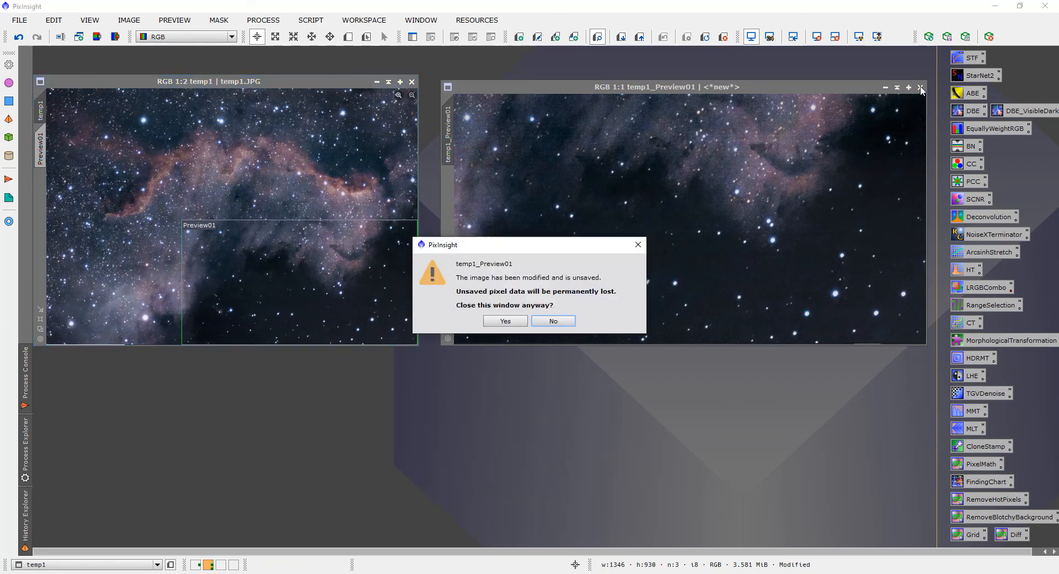
{"action": "left_click", "coordinate": [506, 321]}
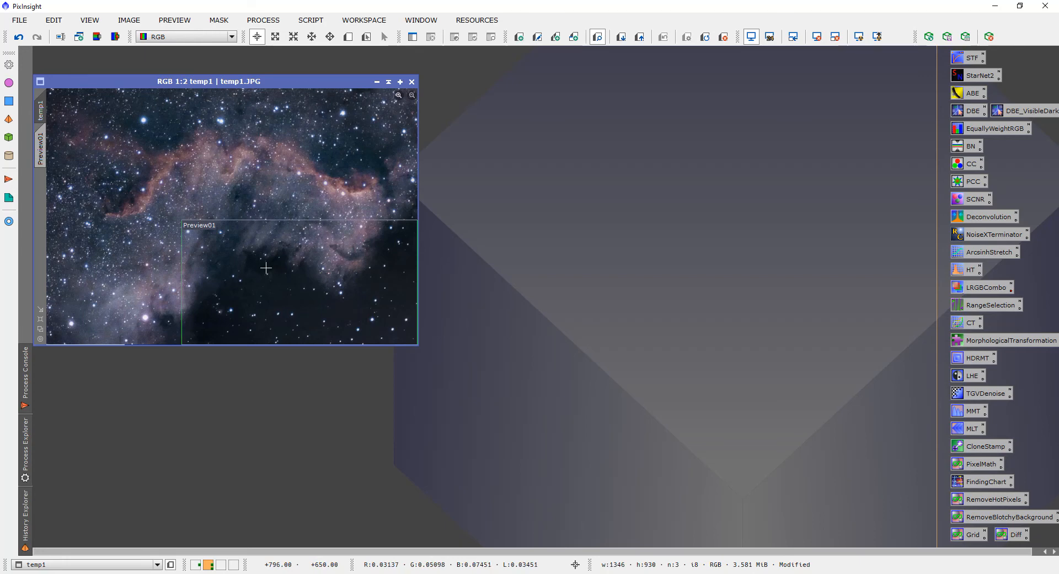
{"action": "left_click", "coordinate": [44, 155]}
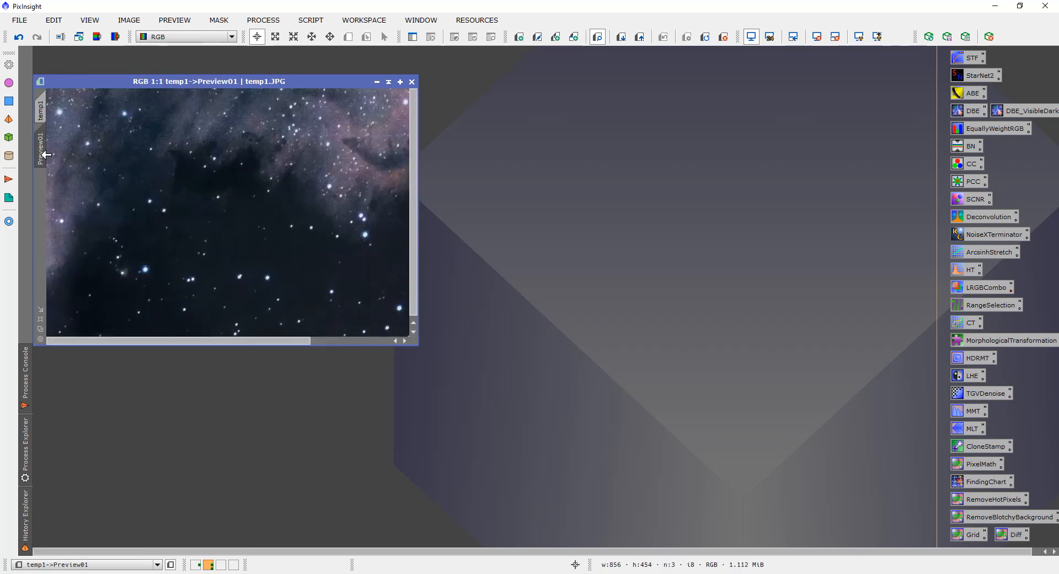
{"action": "right_click", "coordinate": [44, 154]}
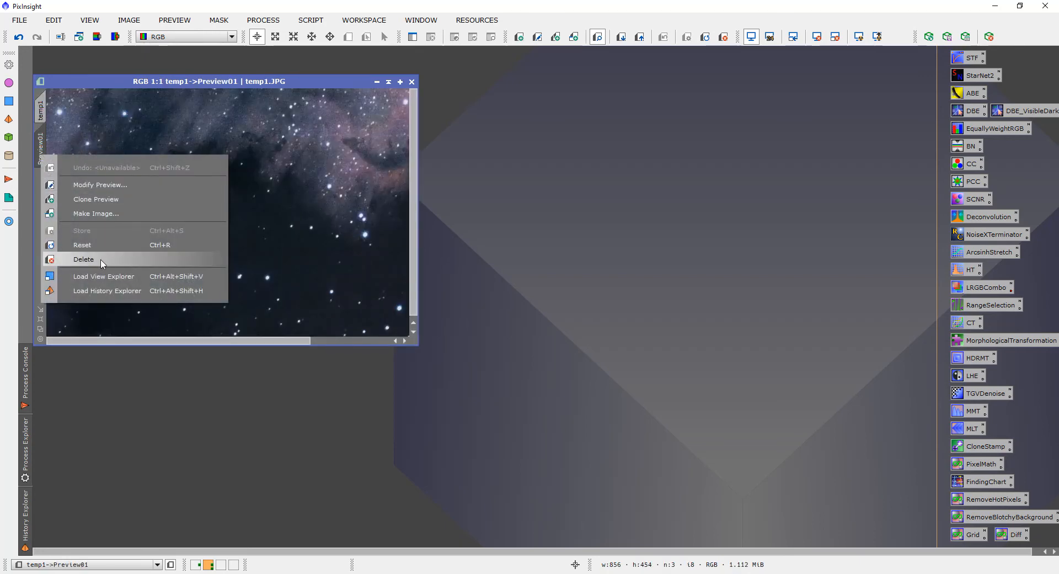
{"action": "left_click", "coordinate": [42, 114]}
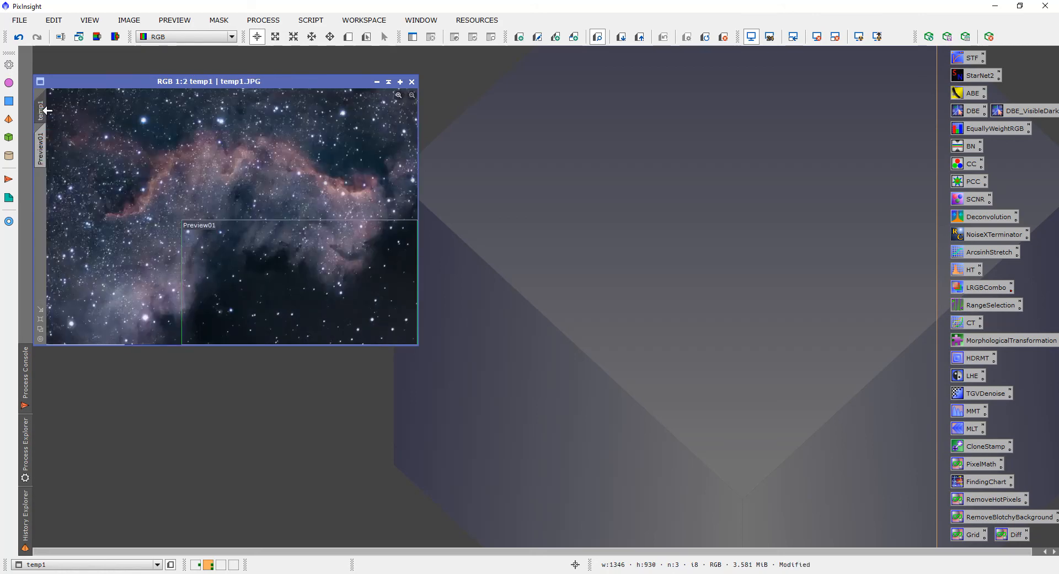
{"action": "left_click", "coordinate": [182, 22]}
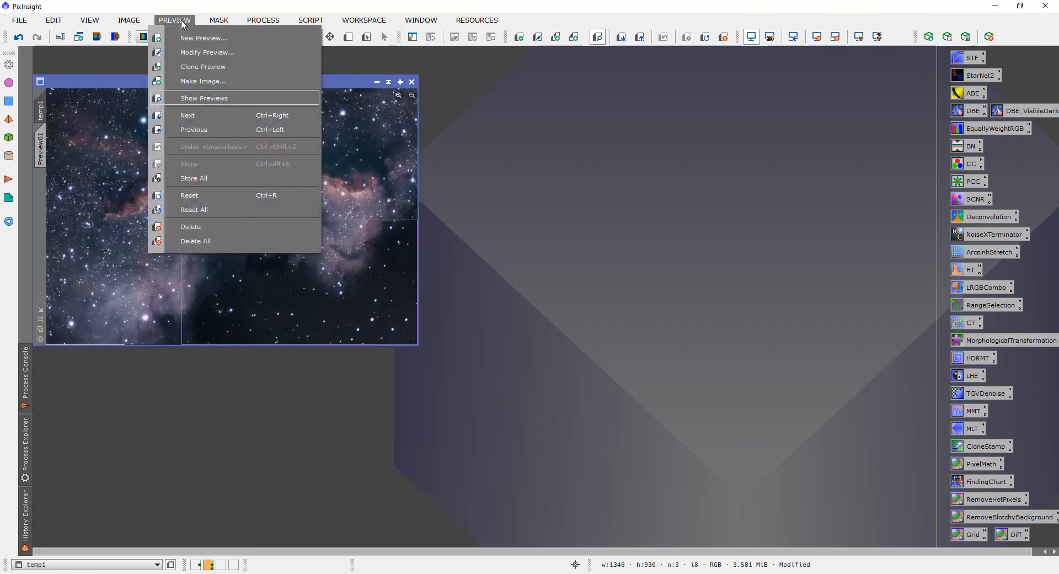
{"action": "left_click", "coordinate": [196, 241]}
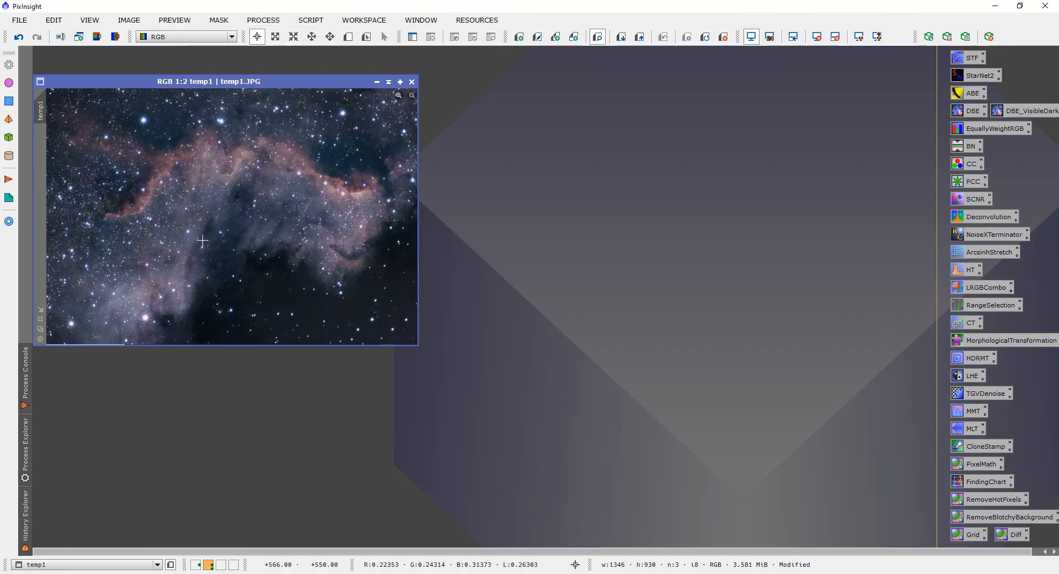
Duplicate the repaired temp1 image and place the clone beside the original
{"action": "left_click_drag", "start_coordinate": [266, 83], "coordinate": [318, 83]}
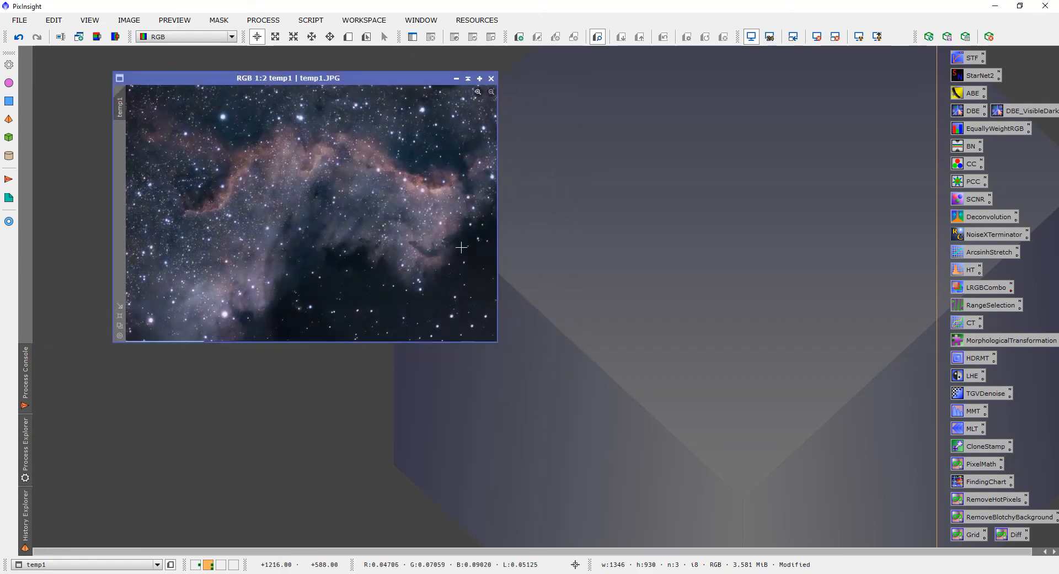
{"action": "mouse_move", "coordinate": [123, 108]}
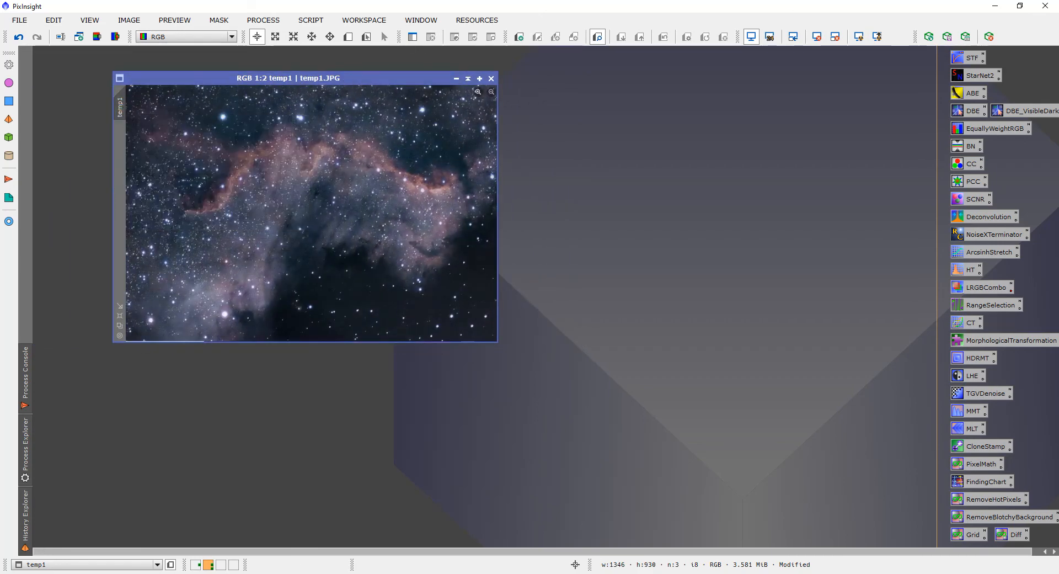
{"action": "left_click_drag", "start_coordinate": [123, 108], "coordinate": [521, 162]}
{"action": "left_click_drag", "start_coordinate": [587, 140], "coordinate": [568, 117]}
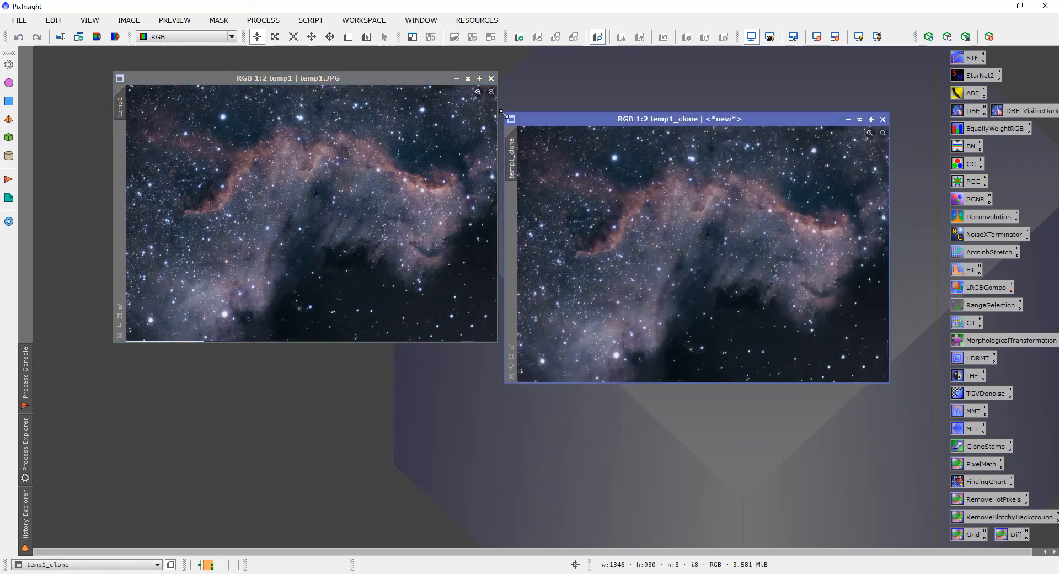
Undo the CloneStamp repair on the original temp1 image and move its window away from the clone
{"action": "left_click", "coordinate": [120, 108]}
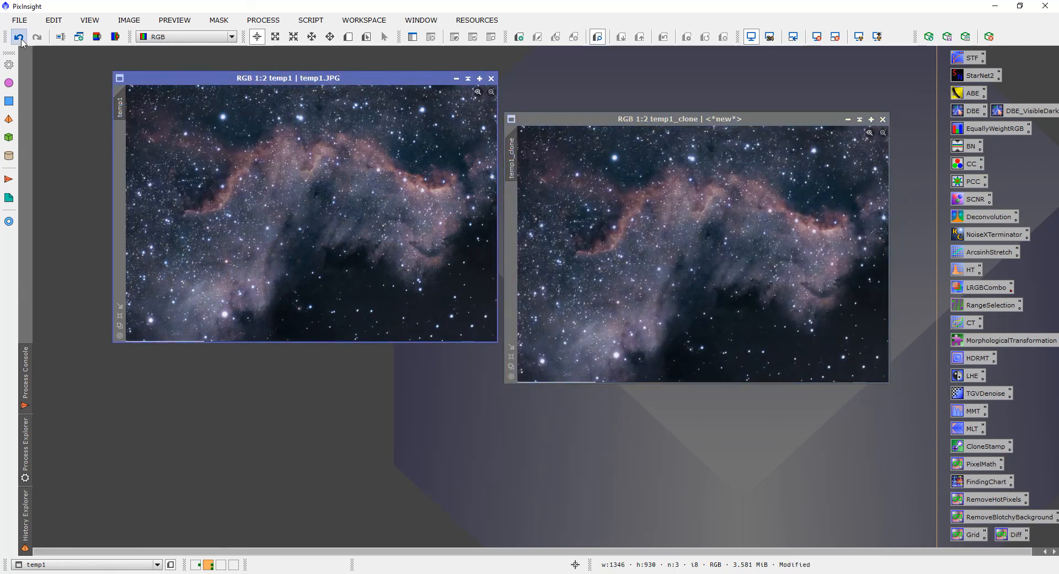
{"action": "left_click", "coordinate": [20, 38]}
{"action": "left_click_drag", "start_coordinate": [161, 81], "coordinate": [121, 112]}
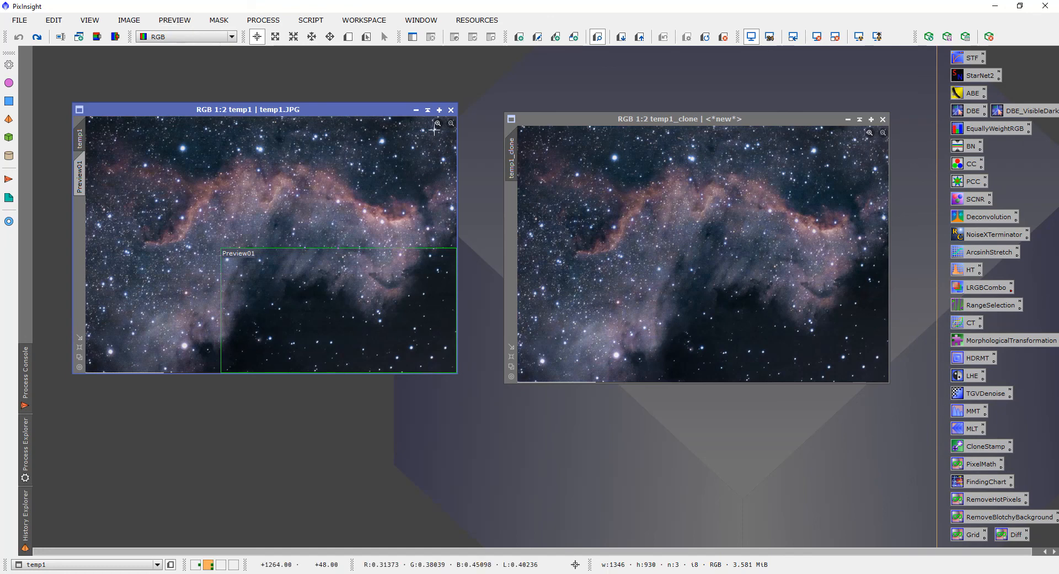
Delete all previews from the reverted temp1 image and align the temp1_clone window directly beside it
{"action": "left_click", "coordinate": [184, 21]}
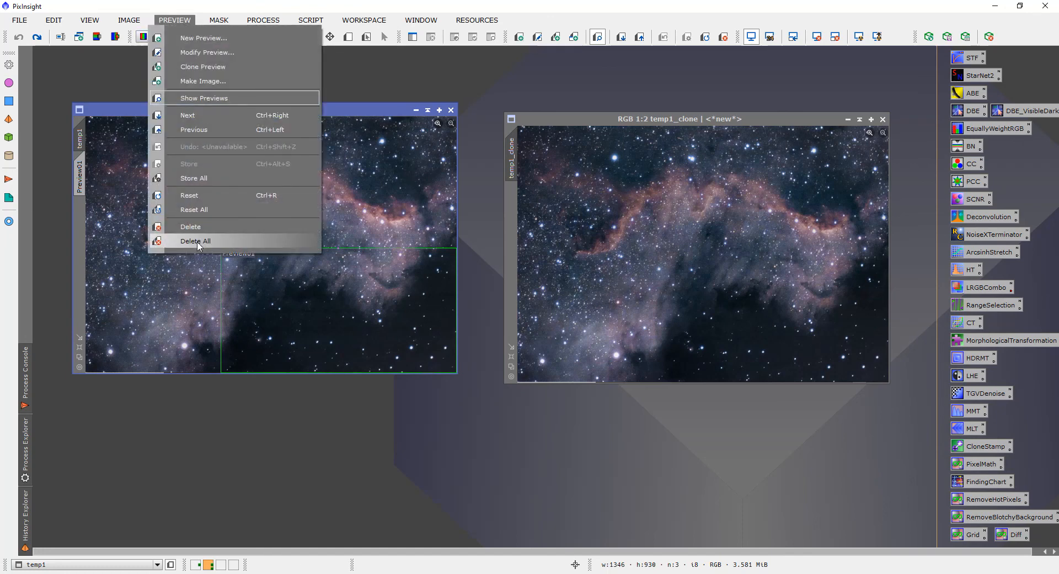
{"action": "left_click", "coordinate": [197, 241]}
{"action": "left_click_drag", "start_coordinate": [545, 117], "coordinate": [512, 110]}
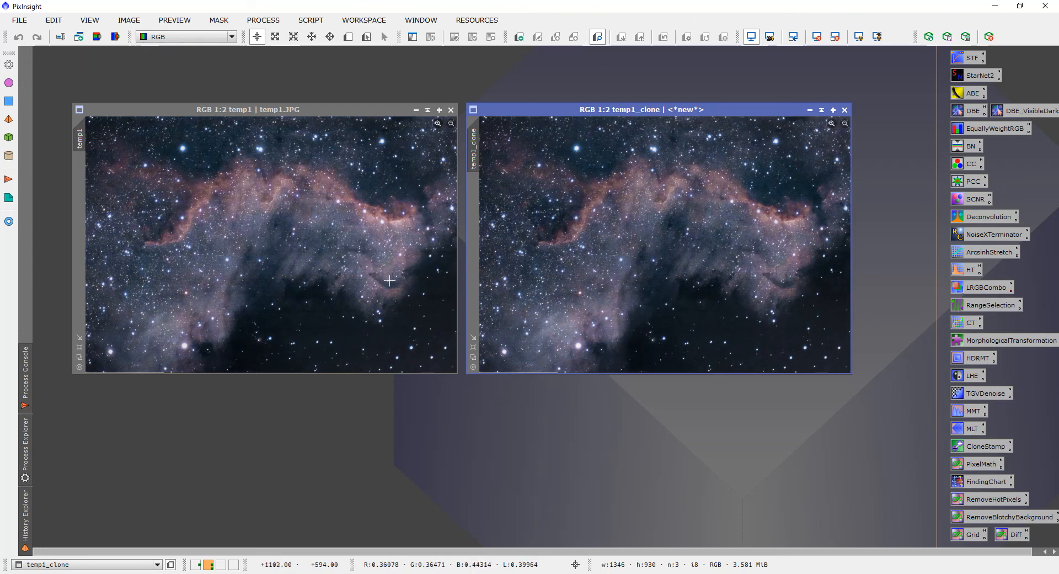
Compare the dark sky below the nebula in temp1 and temp1_clone at a matching 1:1 view, then return both to 1:2
{"action": "scroll", "coordinate": [291, 304], "scroll_direction": "up", "scroll_amount": 1}
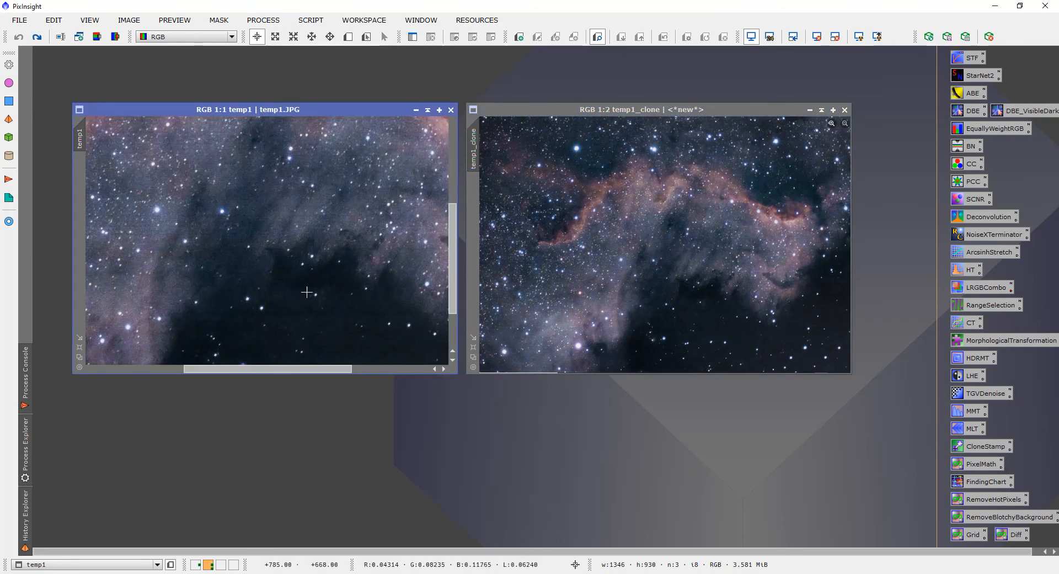
{"action": "left_click_drag", "start_coordinate": [310, 248], "coordinate": [298, 170]}
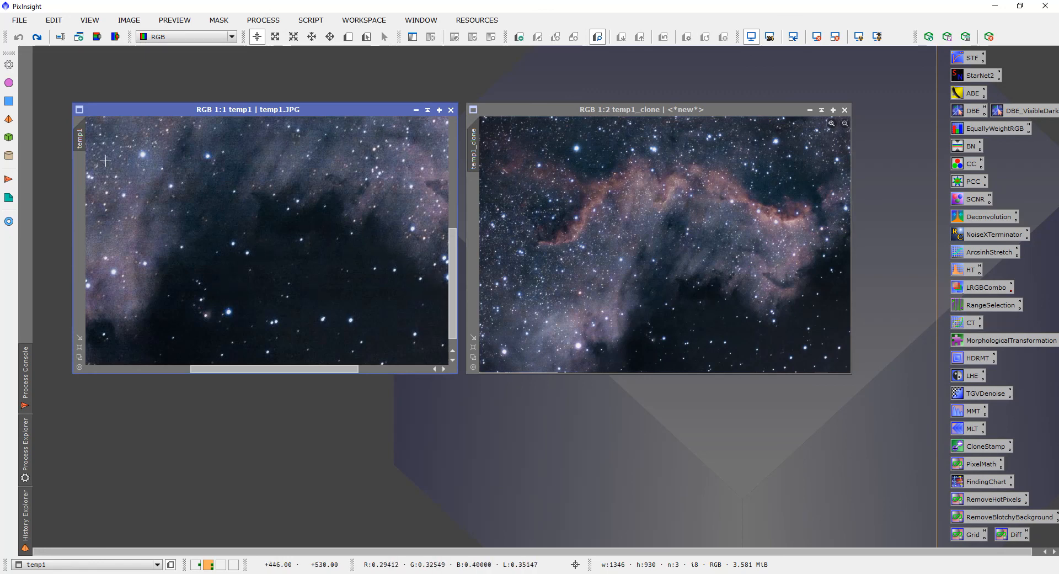
{"action": "mouse_move", "coordinate": [82, 138]}
{"action": "left_click_drag", "start_coordinate": [83, 138], "coordinate": [473, 151]}
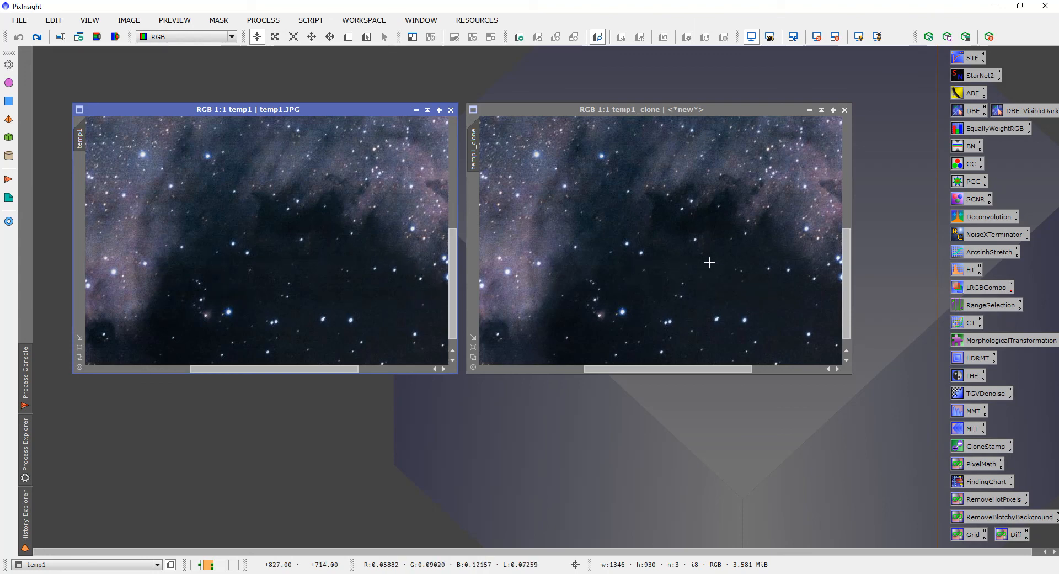
{"action": "scroll", "coordinate": [654, 275], "scroll_direction": "down", "scroll_amount": 1}
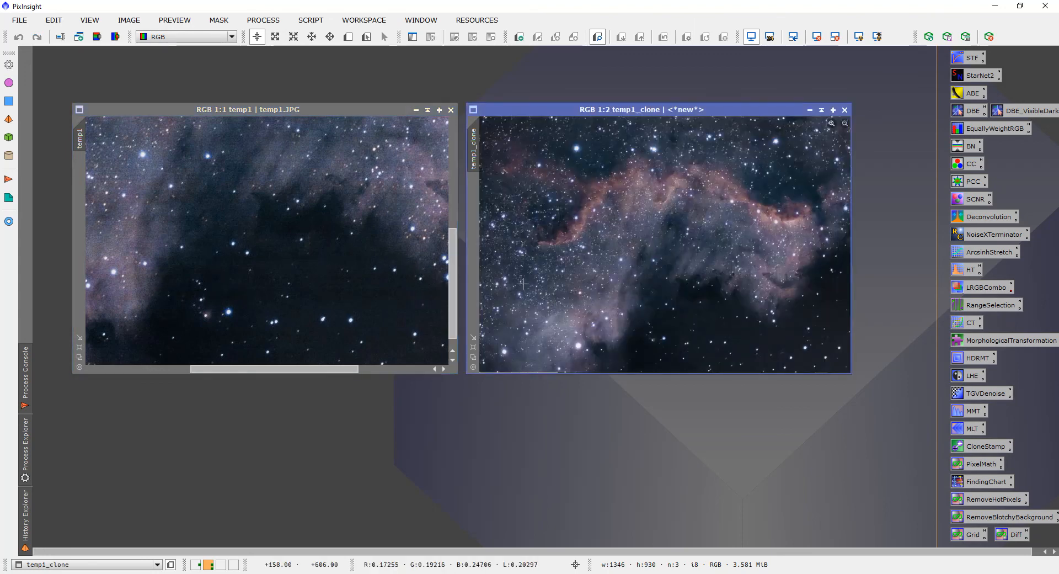
{"action": "scroll", "coordinate": [266, 261], "scroll_direction": "down", "scroll_amount": 1}
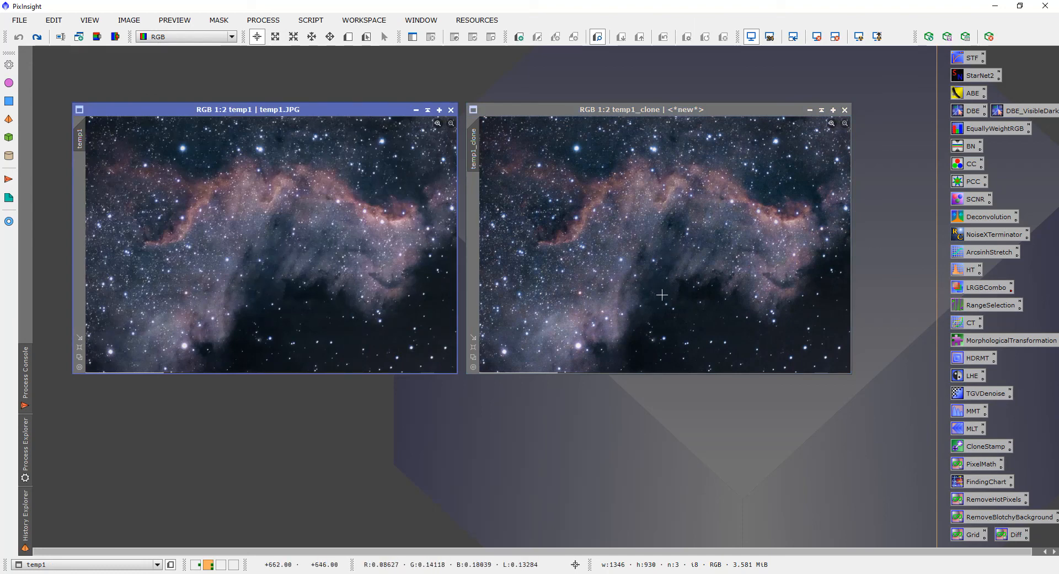